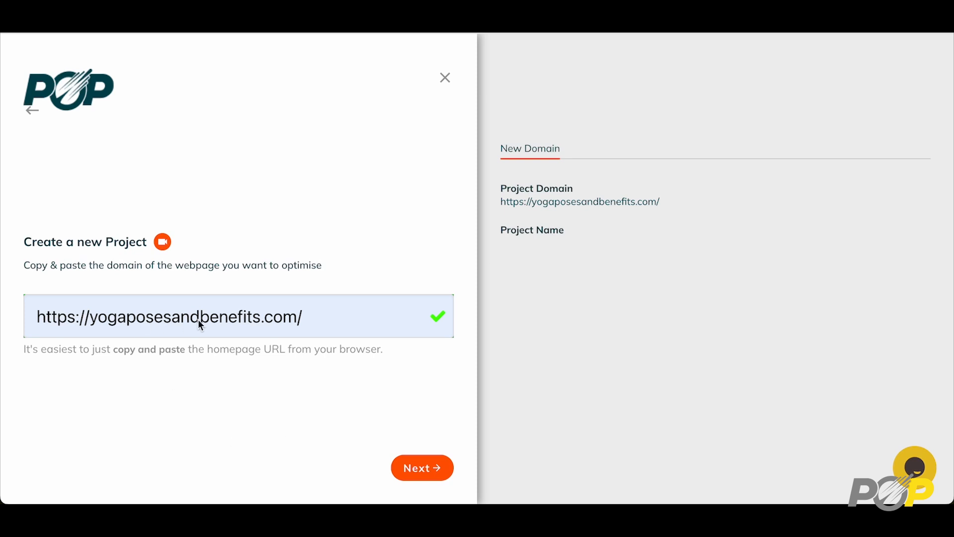
Confirm the yogaposesandbenefits.com domain and name the new project 'Hatha Yoga'
click(422, 471)
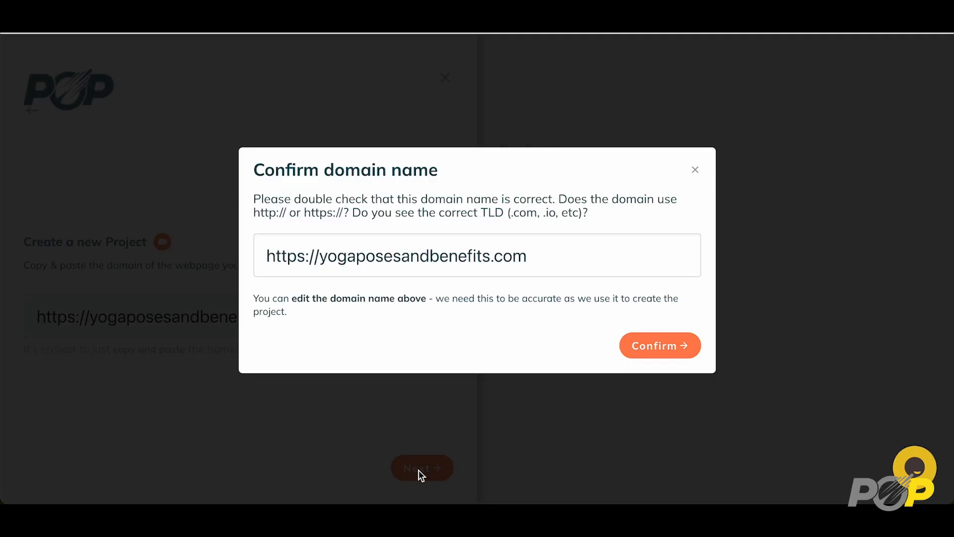
click(672, 345)
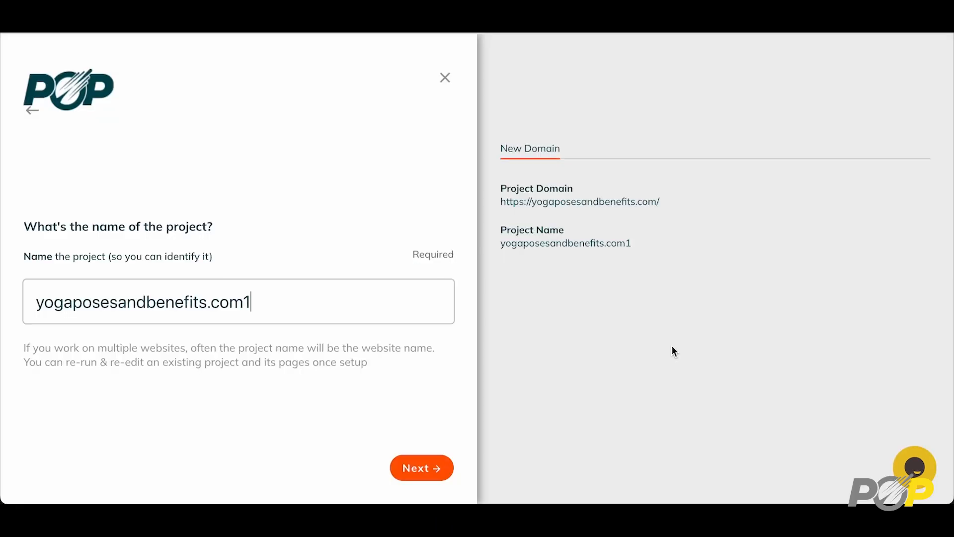
triple_click(271, 296)
text(Hatha Yoga)
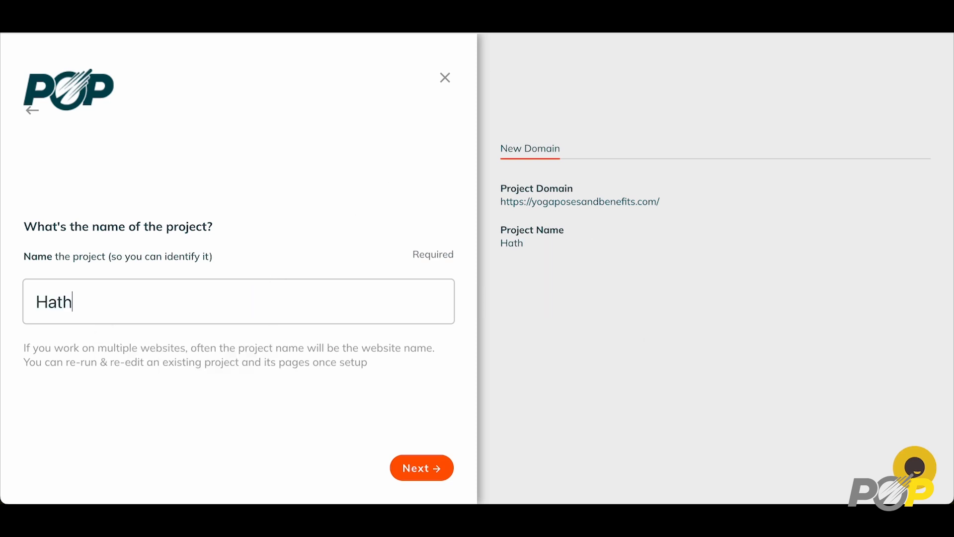
click(426, 481)
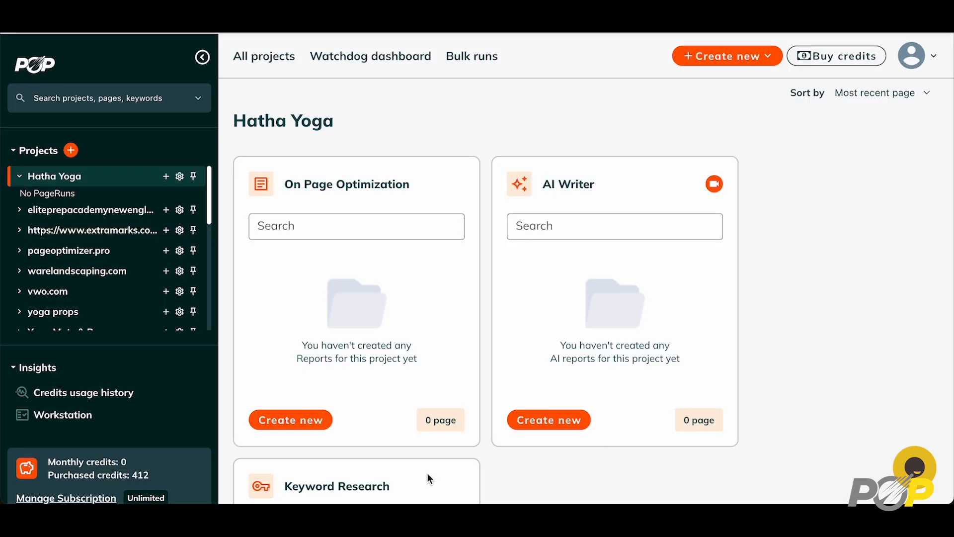
Start a new keyword research report set to United States and English
scroll(628, 405, down, 5)
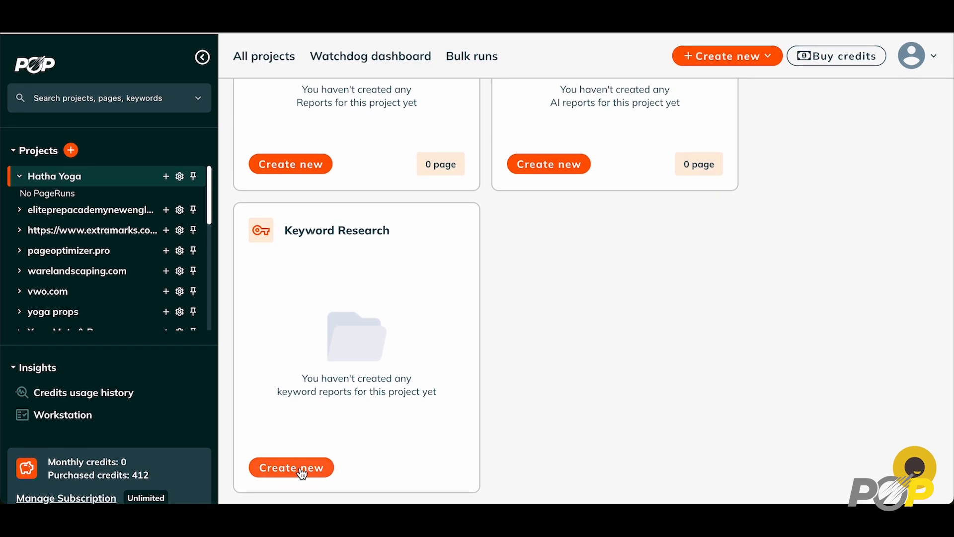
click(300, 466)
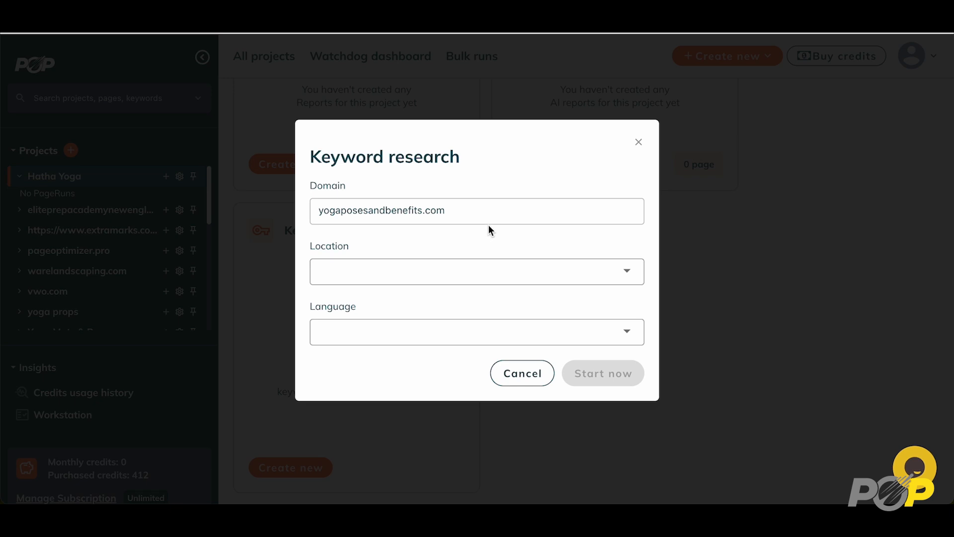
click(453, 275)
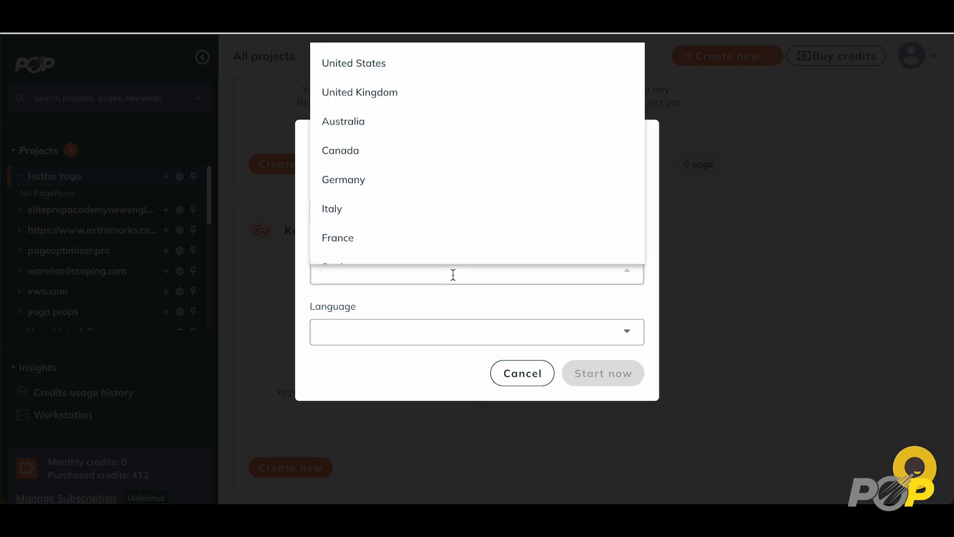
click(412, 65)
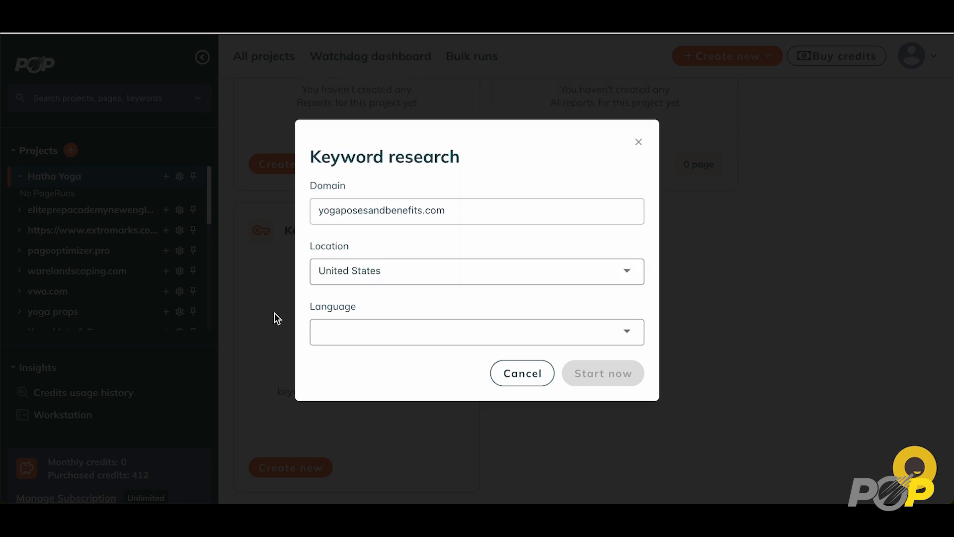
click(387, 326)
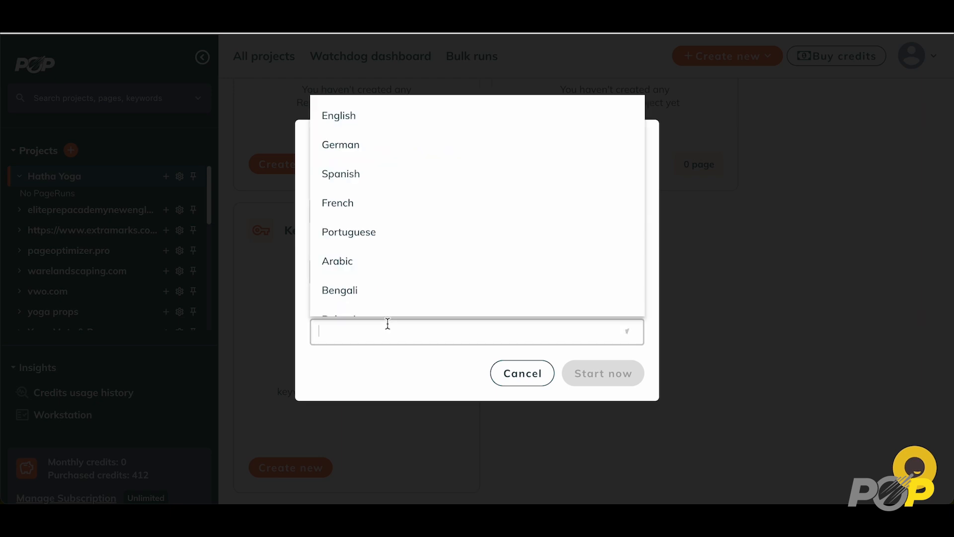
click(377, 118)
click(608, 377)
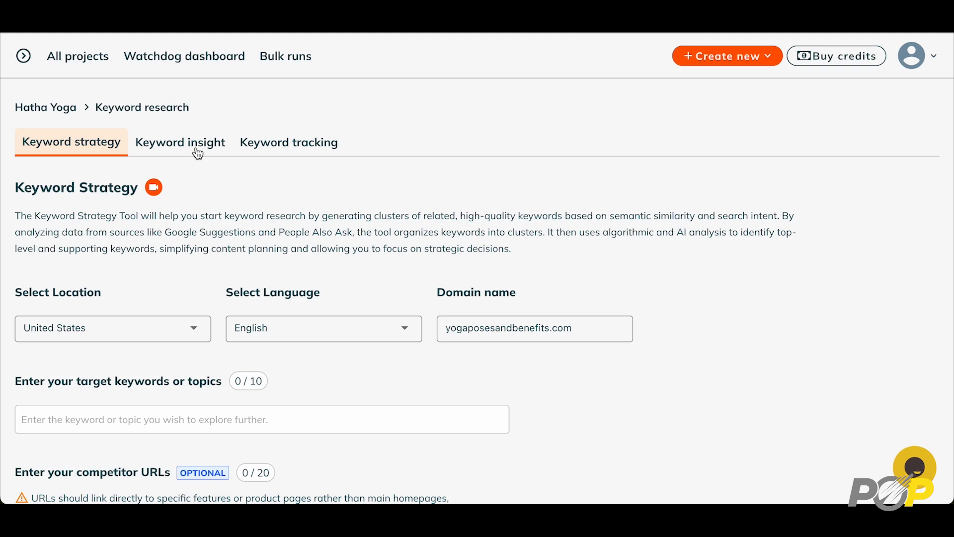
scroll(257, 257, down, 3)
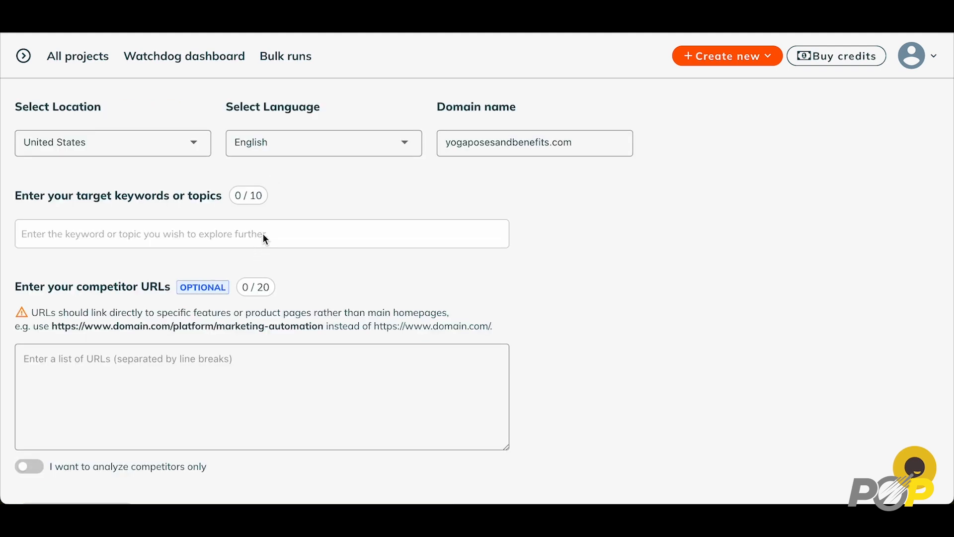
Add 'Hatha Yoga' as the target keyword
click(271, 235)
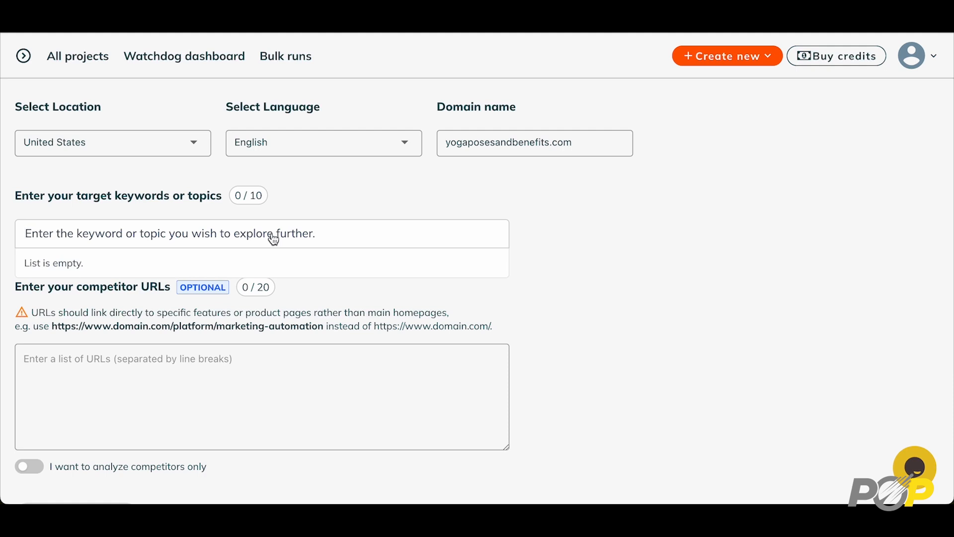
text(Hatha Yoga)
click(70, 263)
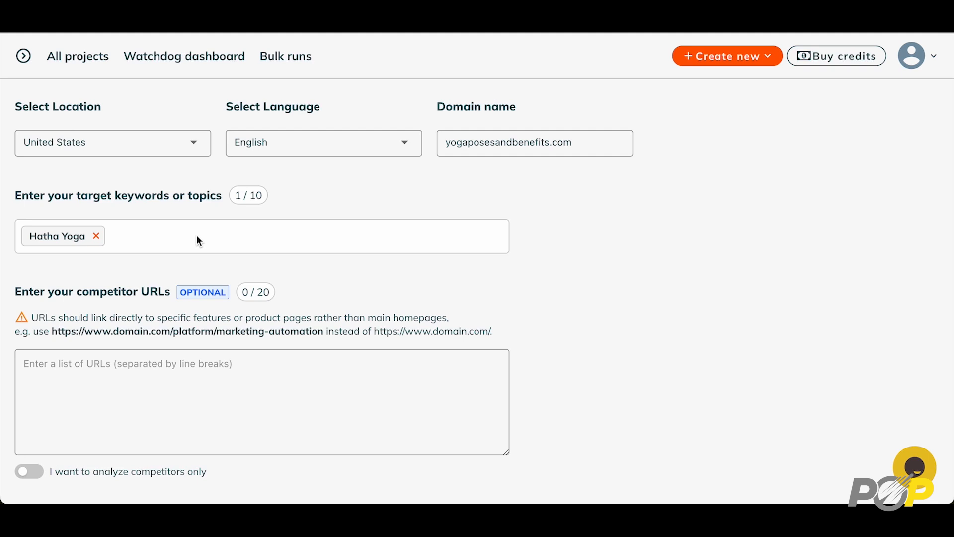
Paste the four hatha yoga competitor URLs into the competitor box
click(78, 364)
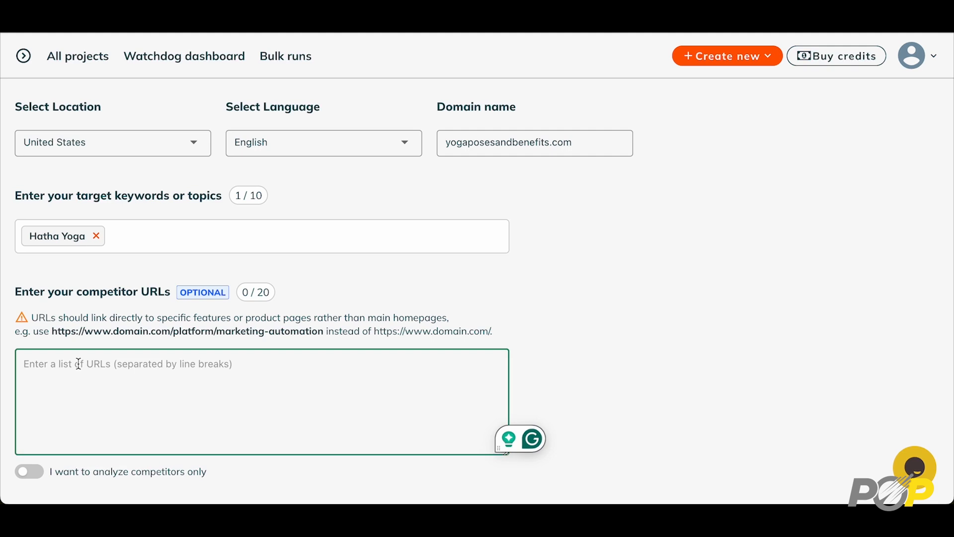
text(https://www.ekhartyoga.com/articles/philosophy/what-is-hatha-yoga https://isha.sadhguru.org/yoga/yoga-articles-hatha-yoga-asanas/what-is-hatha-yoga/ https://www.verywellfit.com/what-is-hatha-yoga-3566884 https://www.yogajournal.com/yoga-101/types-of-yoga/hatha/)
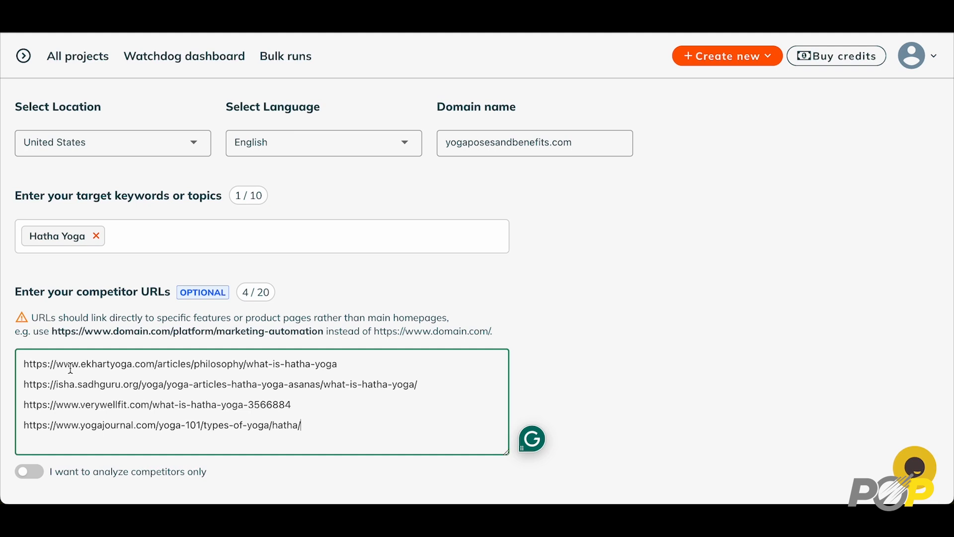
scroll(261, 480, down, 1)
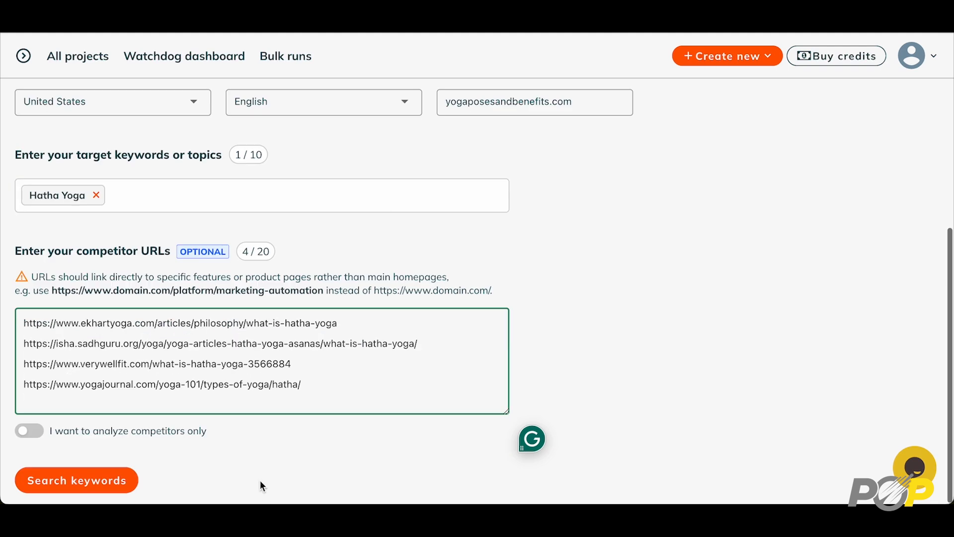
Run the Hatha Yoga keyword search and confirm spending the credits
click(95, 482)
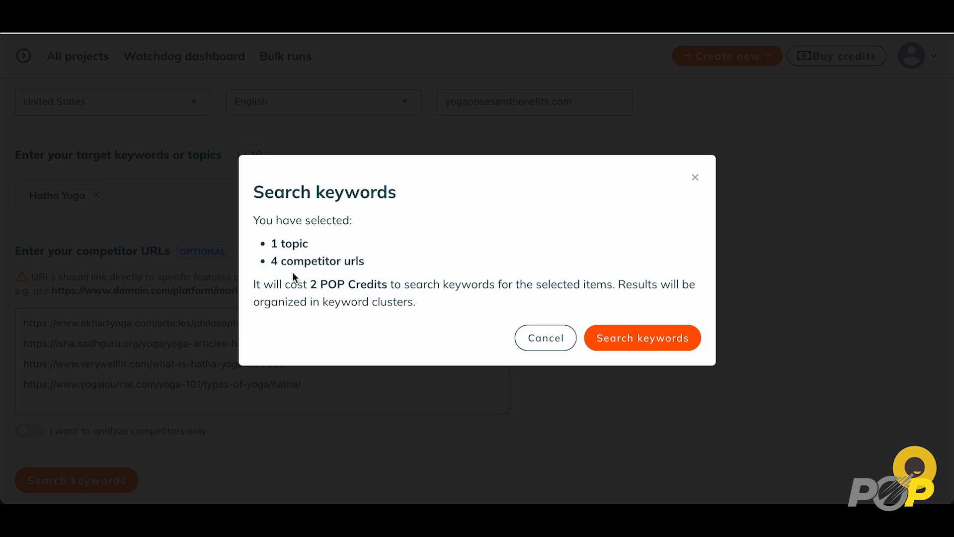
click(643, 339)
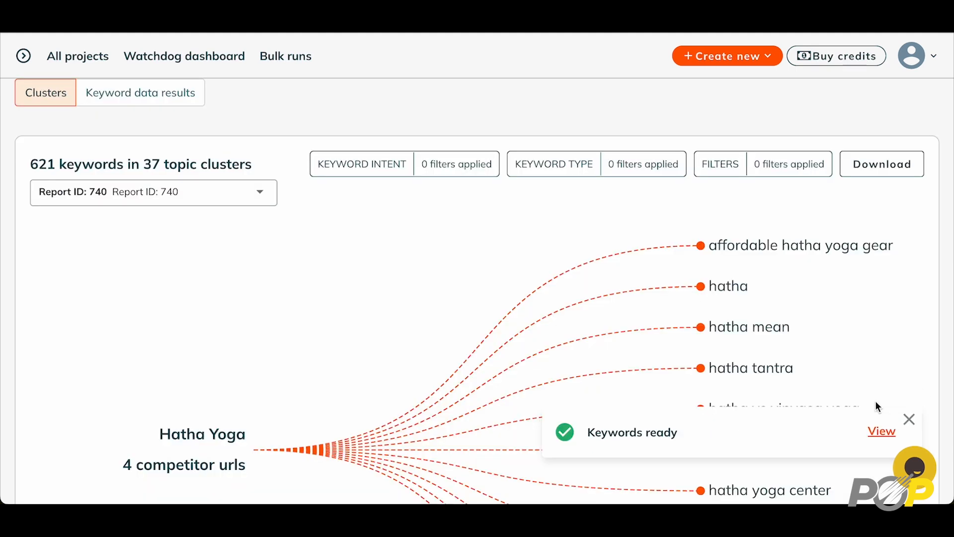
Review the keyword type and intent filters without applying any, then scroll to the cluster list
click(910, 421)
scroll(884, 383, down, 6)
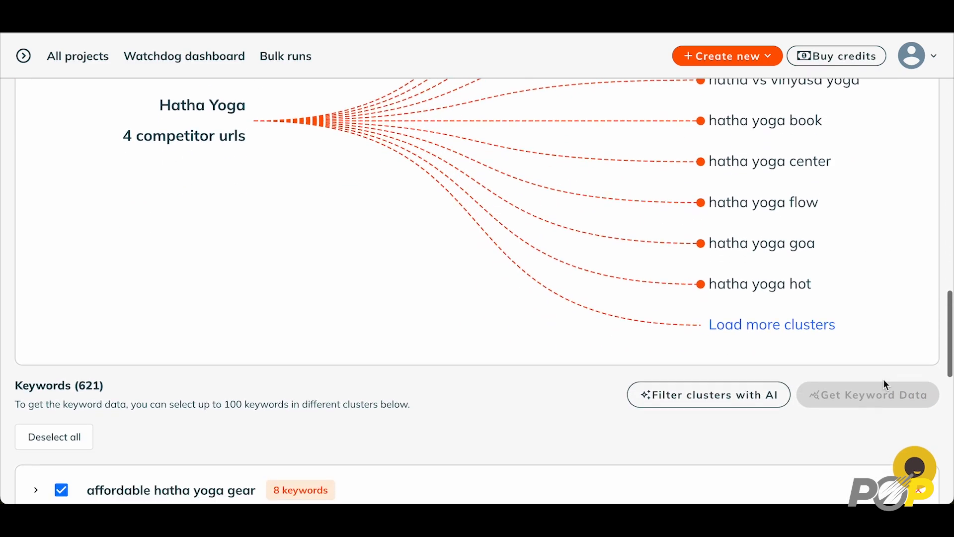
scroll(884, 380, down, 5)
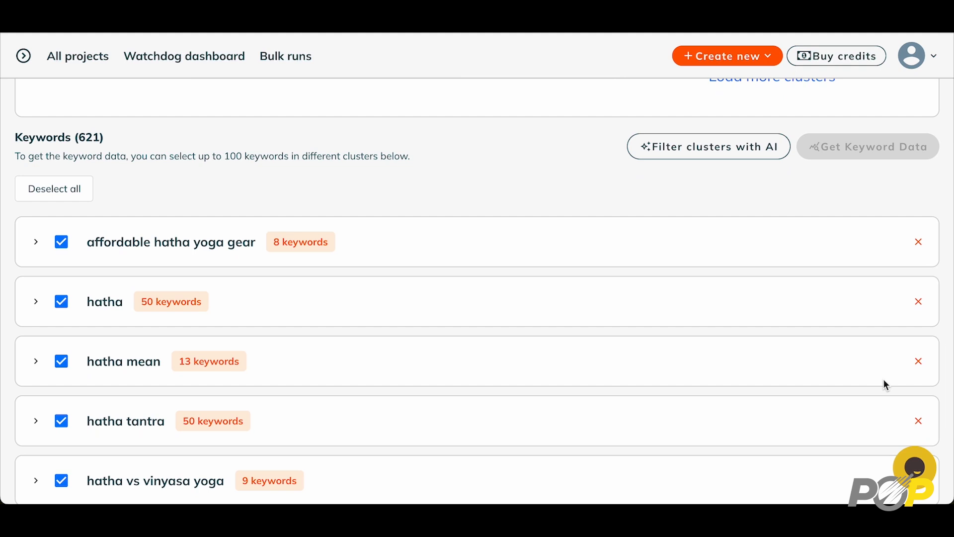
scroll(887, 384, down, 1)
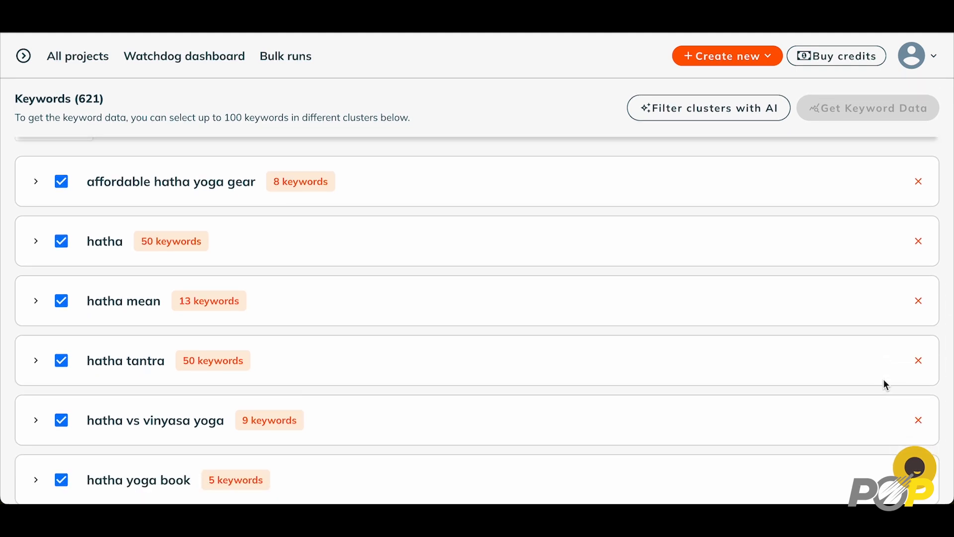
scroll(887, 385, up, 8)
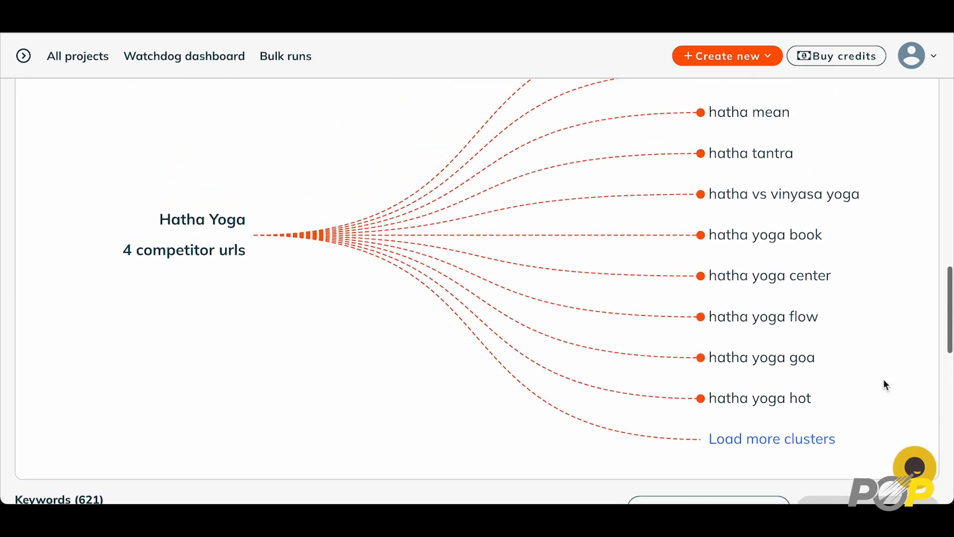
scroll(888, 385, up, 2)
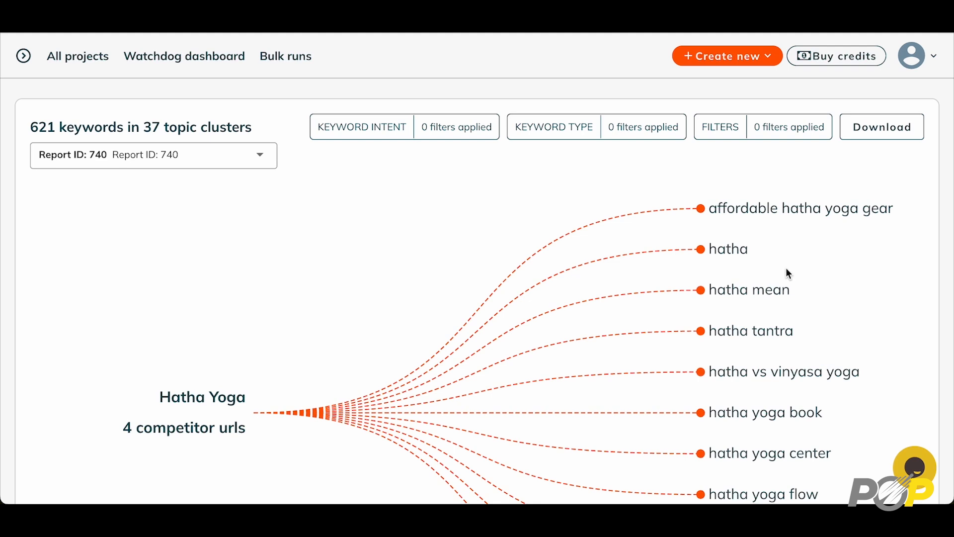
click(560, 129)
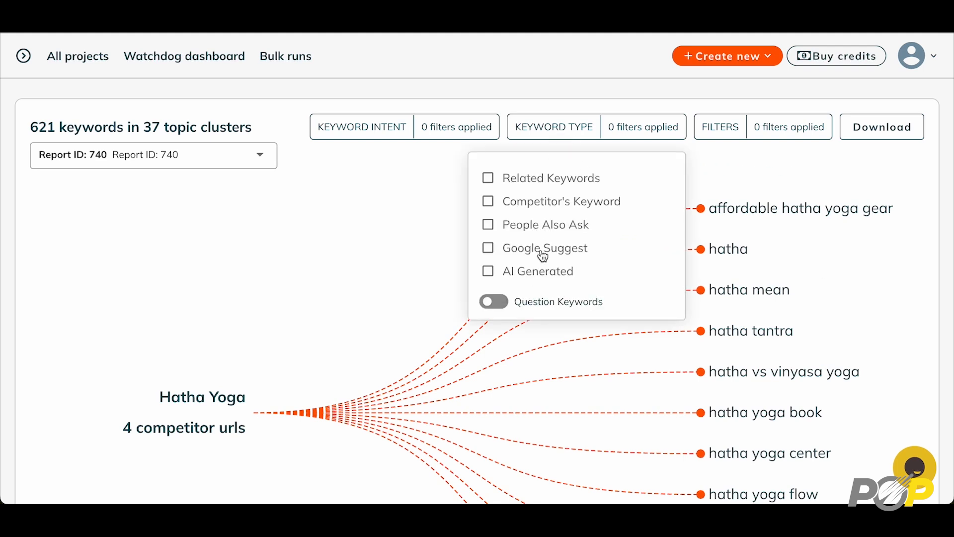
click(367, 128)
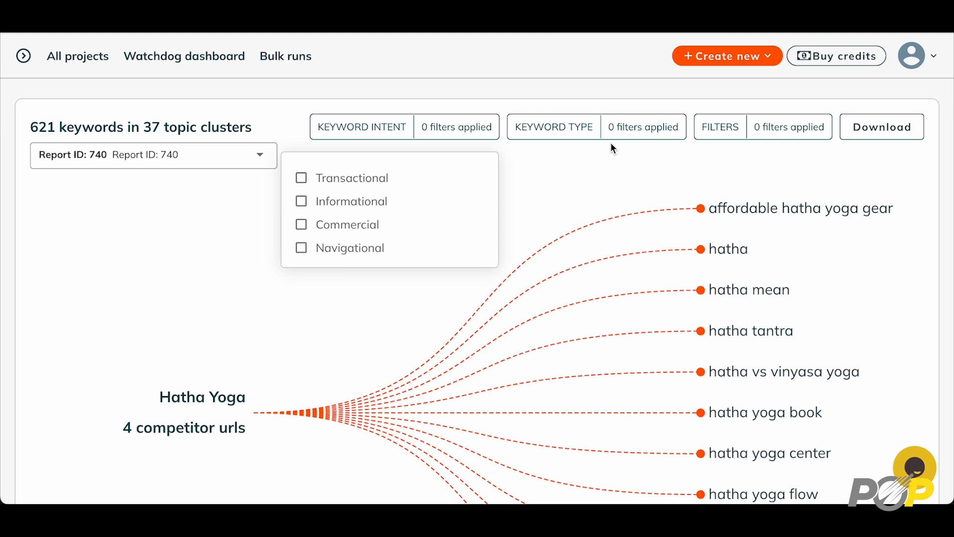
click(620, 167)
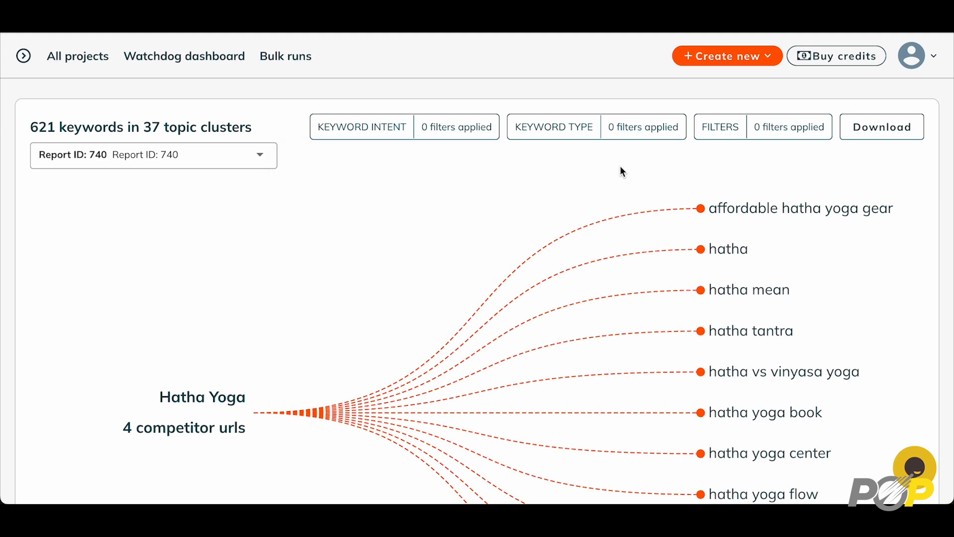
scroll(623, 171, down, 5)
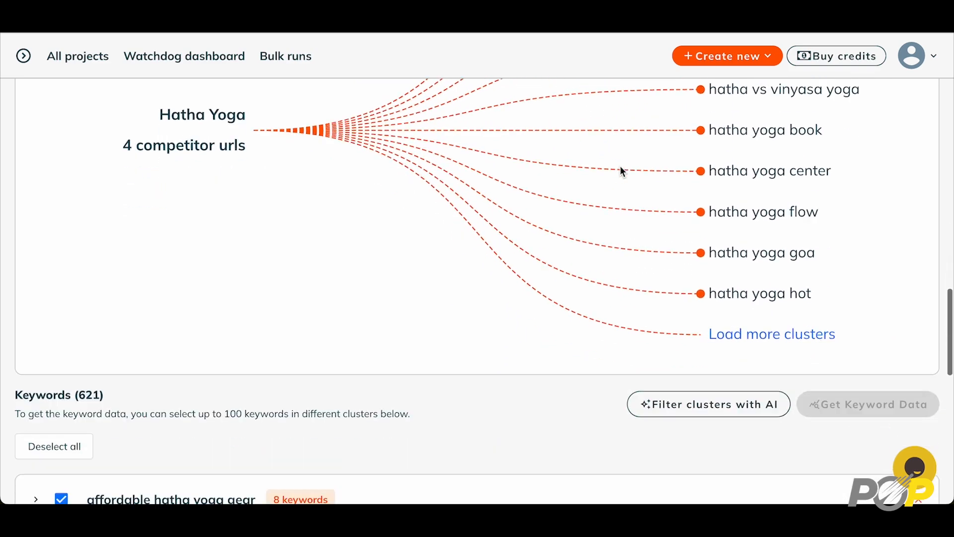
scroll(623, 171, down, 6)
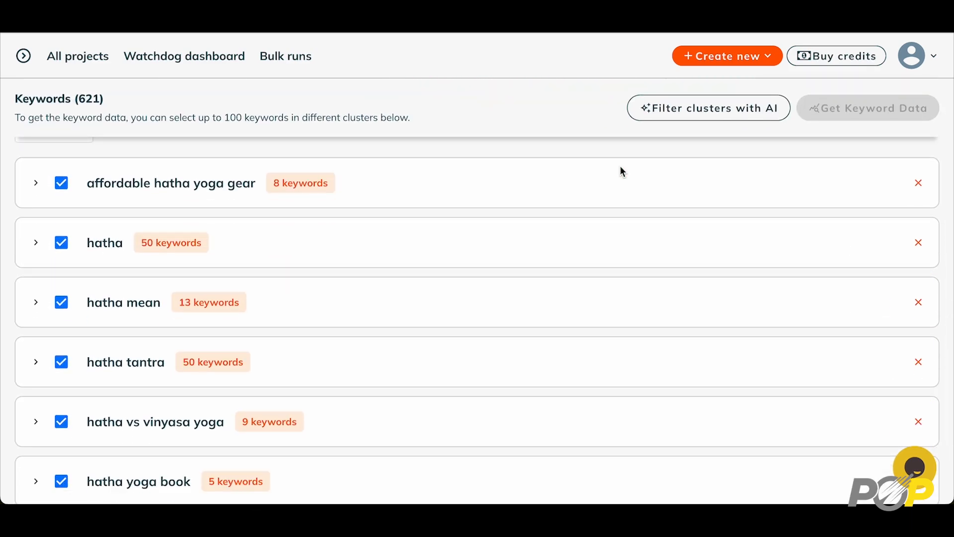
Uncheck the 'affordable hatha yoga gear' and 'hatha' clusters, and expand 'hatha mean' to uncheck two keywords
scroll(620, 165, up, 1)
click(62, 194)
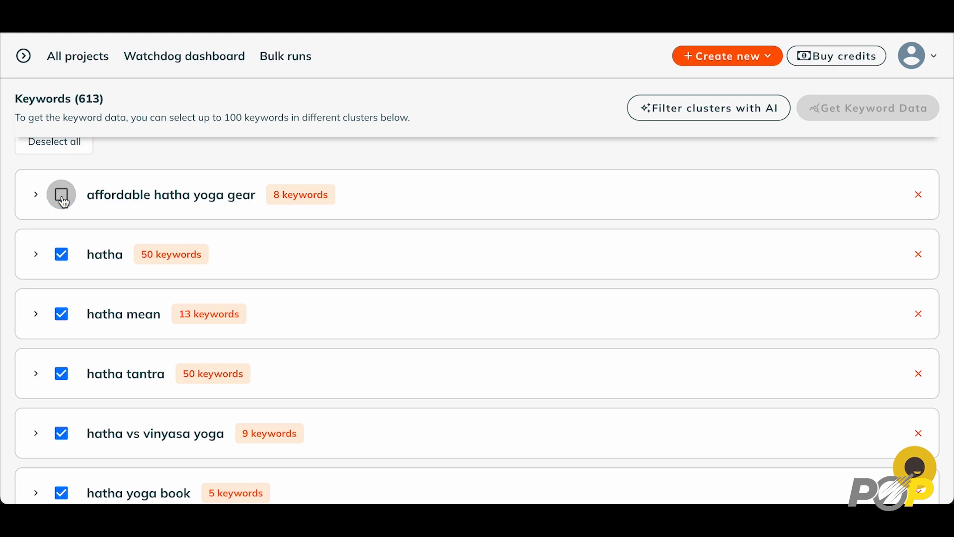
click(62, 255)
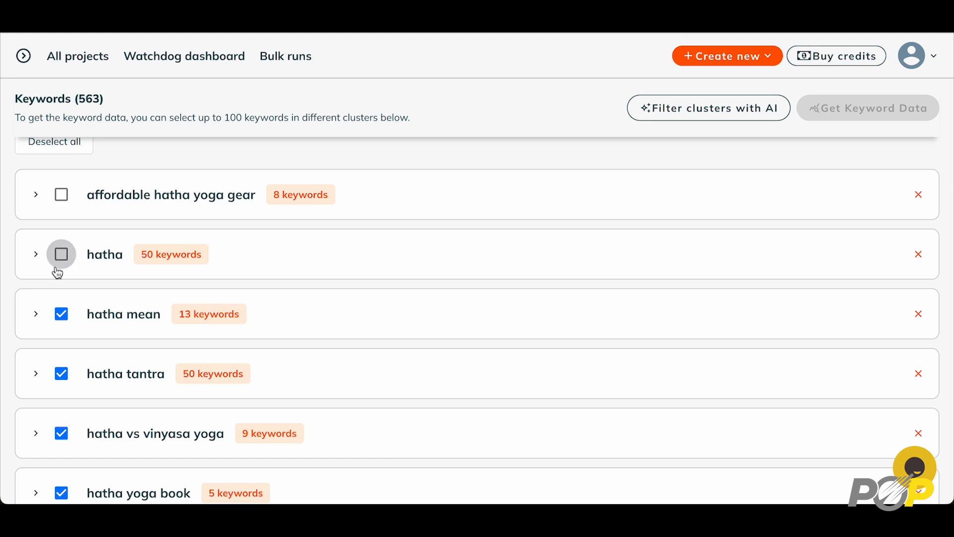
click(36, 315)
click(45, 354)
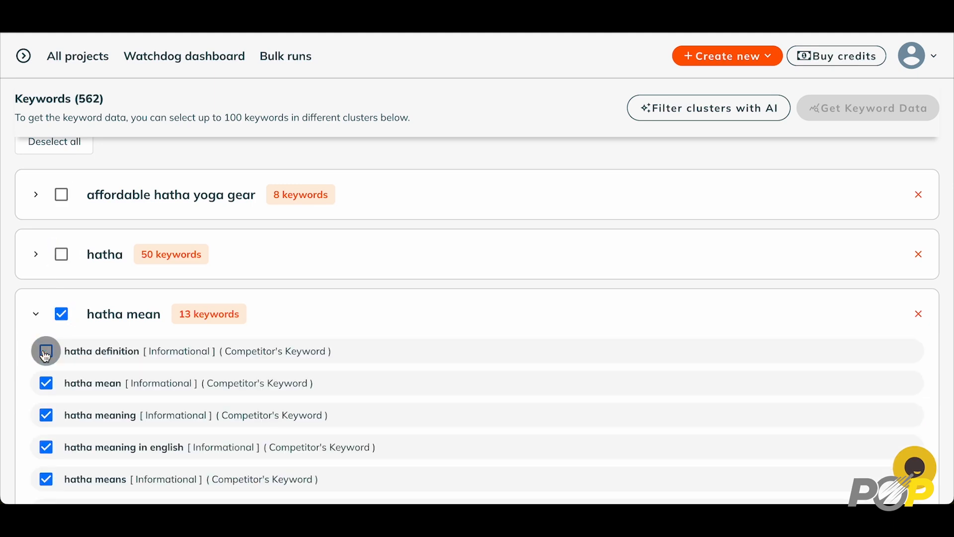
click(46, 383)
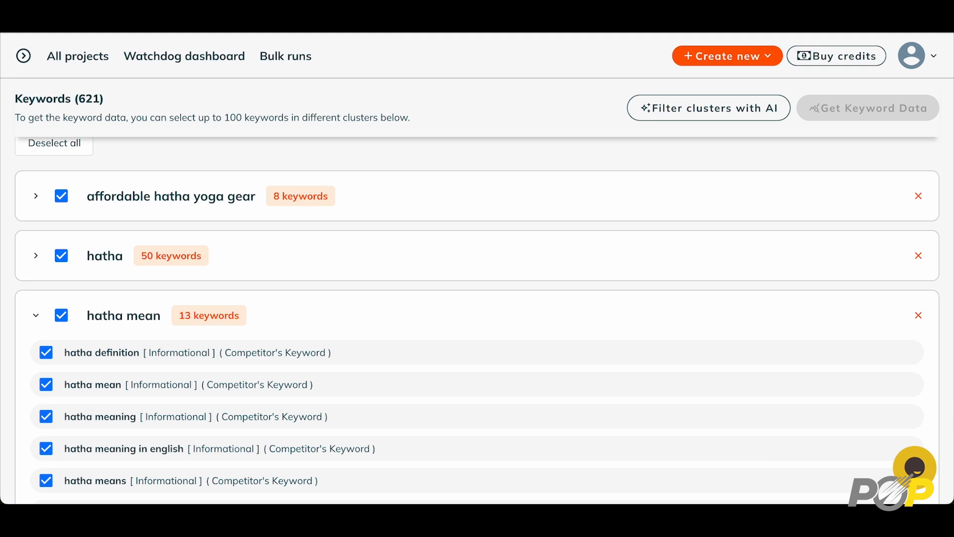
Filter the clusters with AI for the target keyword 'hatha yoga'
click(718, 119)
click(538, 285)
text(hatha yog)
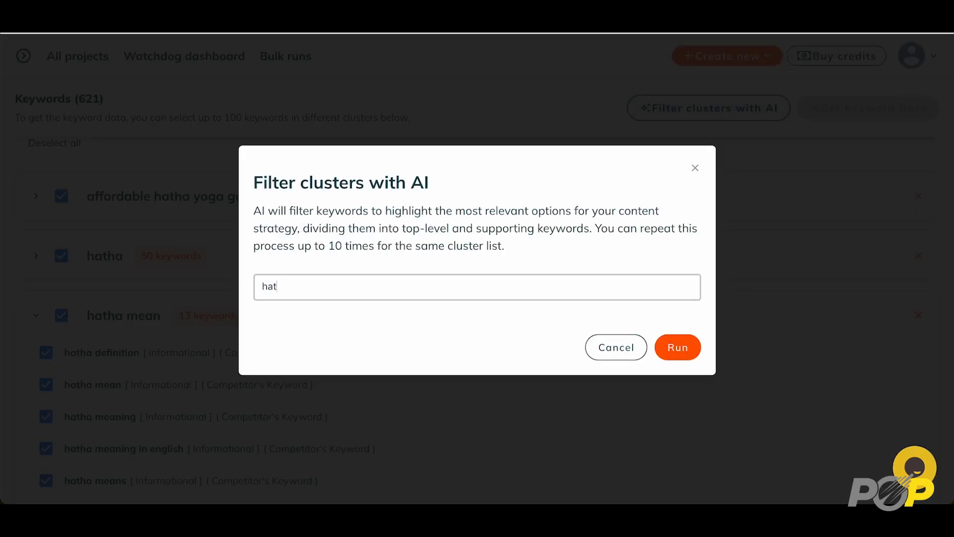
text(a)
click(688, 348)
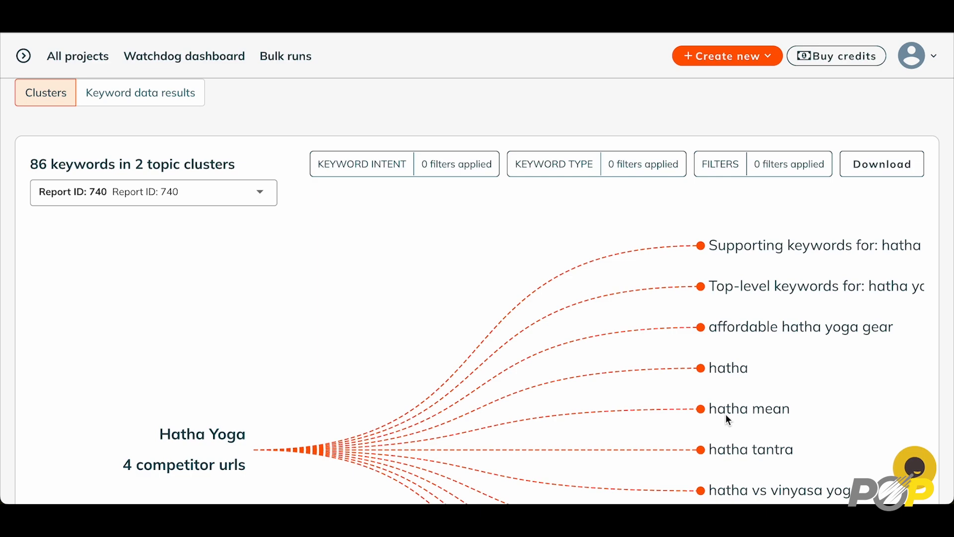
scroll(726, 416, down, 5)
scroll(725, 415, down, 7)
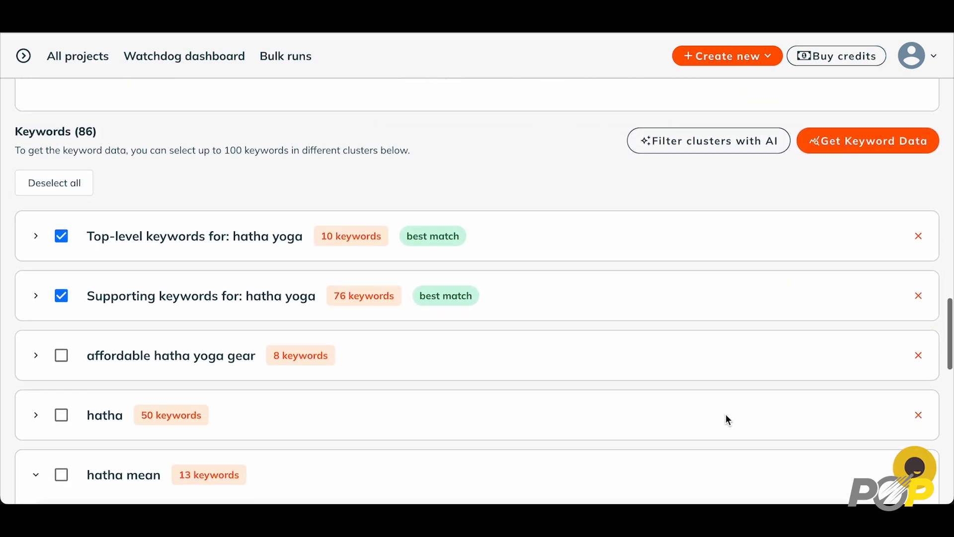
scroll(728, 420, down, 1)
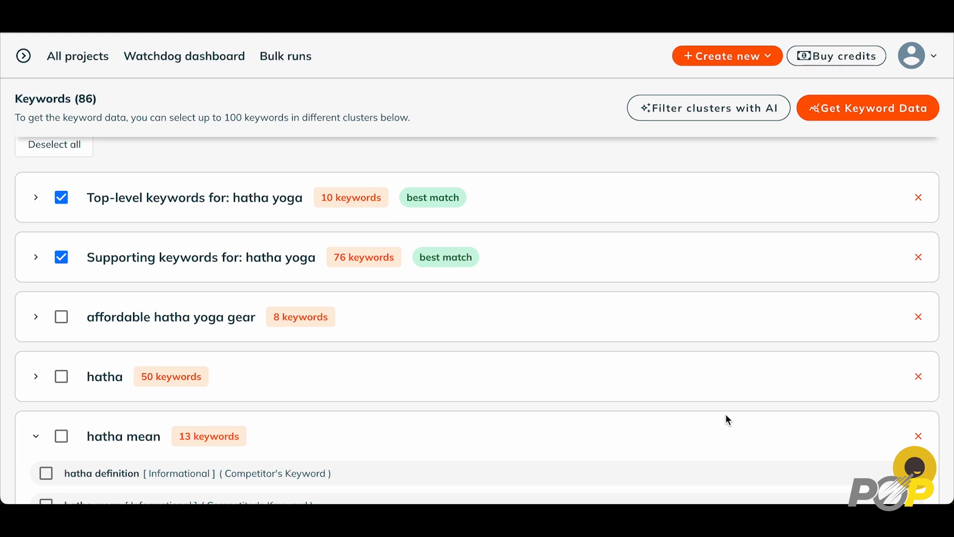
Expand the Top-level cluster, toggle 'hatha yoga poses' off and back on, and request keyword data
click(36, 199)
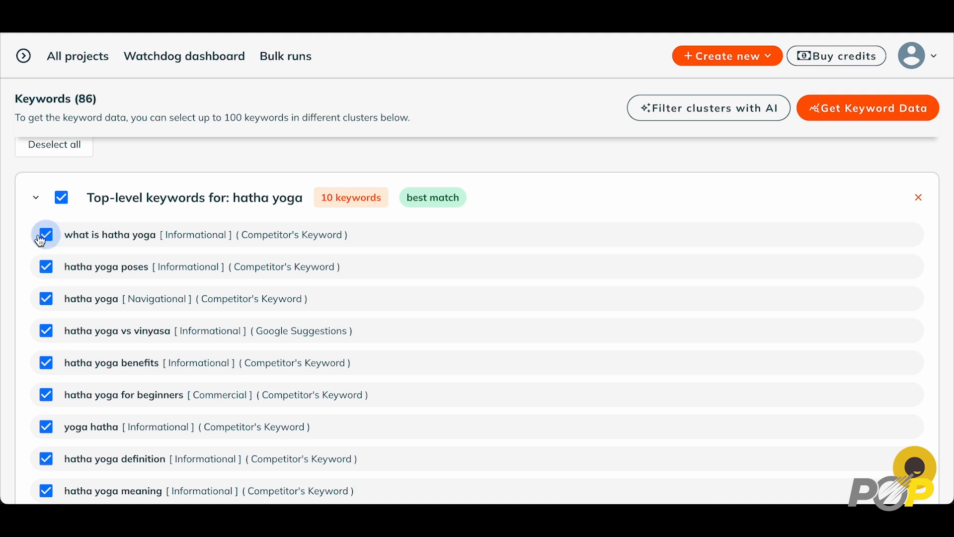
click(47, 267)
scroll(716, 262, up, 10)
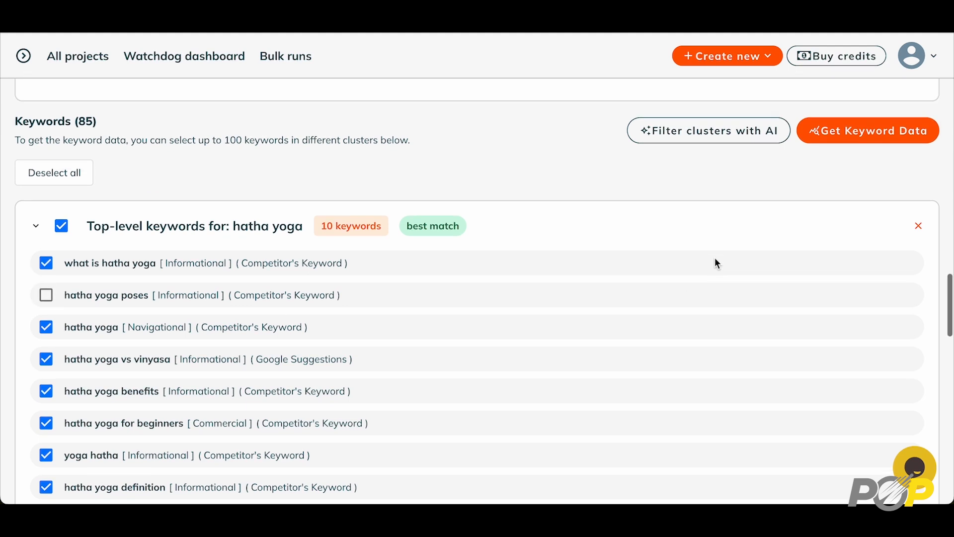
scroll(717, 262, up, 2)
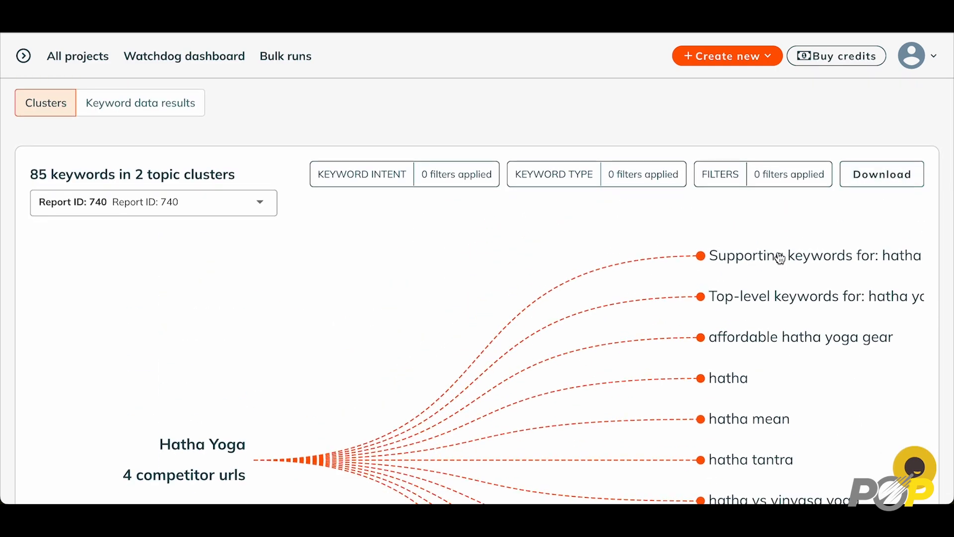
scroll(781, 255, down, 8)
scroll(781, 258, down, 2)
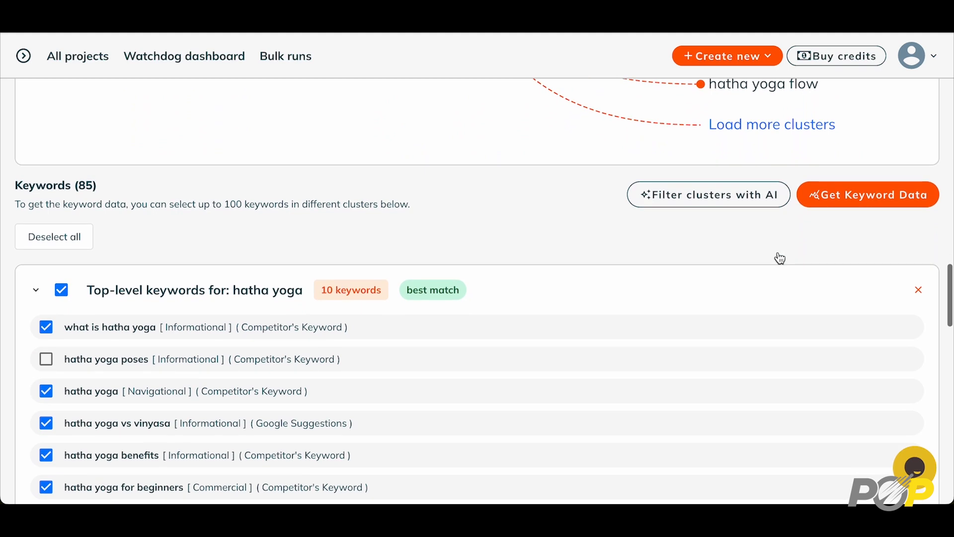
scroll(781, 258, down, 1)
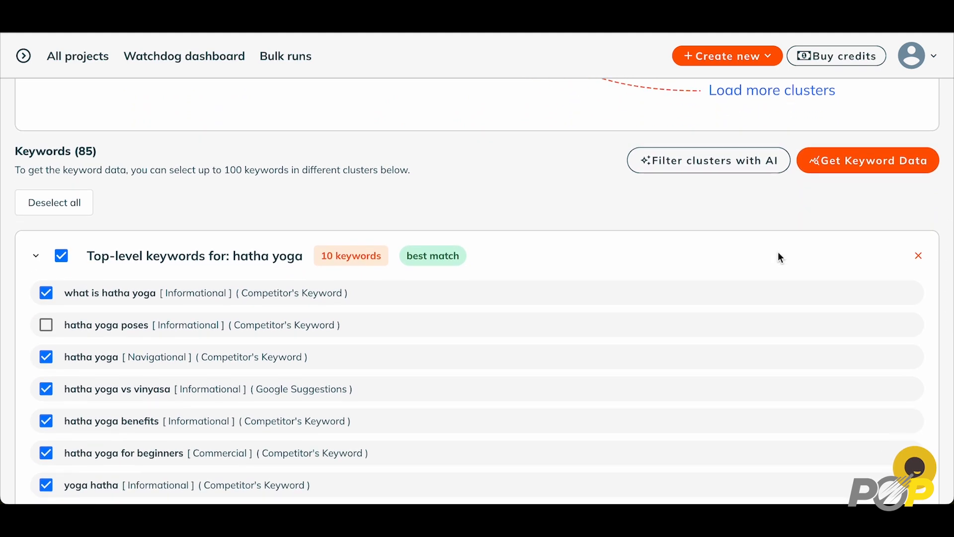
scroll(781, 257, up, 1)
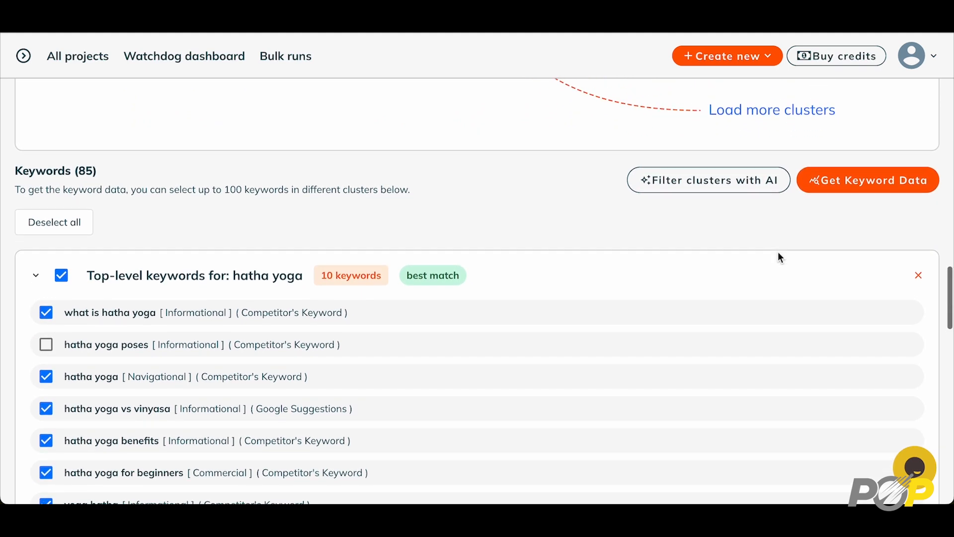
click(46, 345)
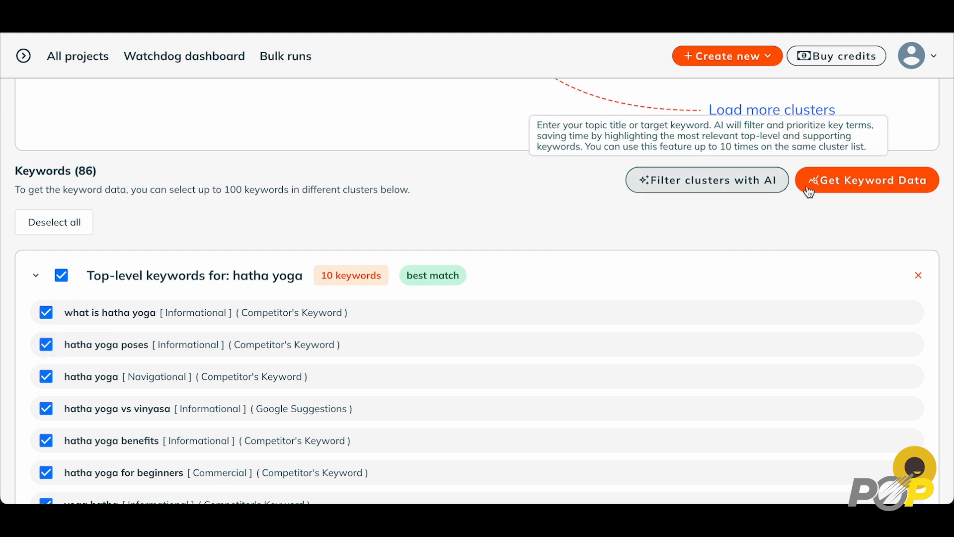
click(849, 186)
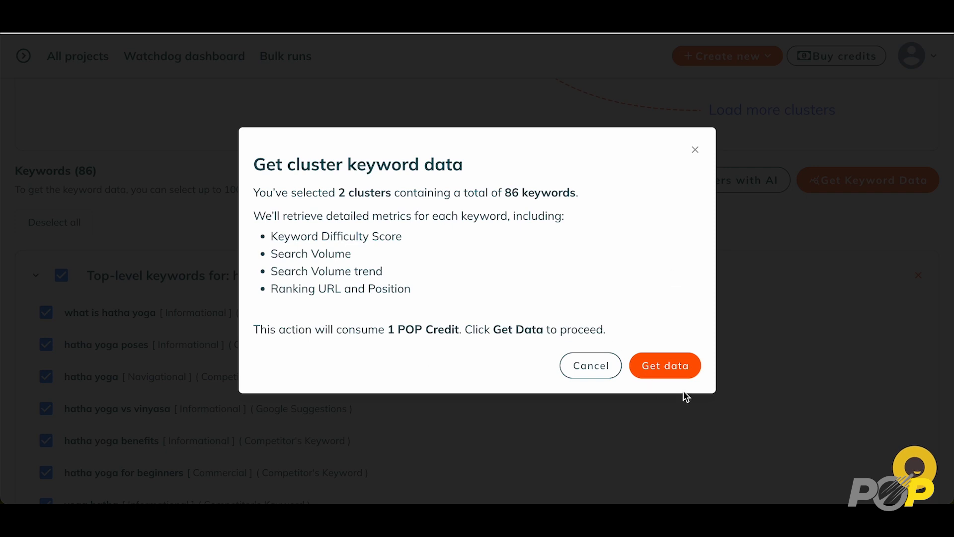
Confirm spending one POP credit to fetch the keyword data table
click(668, 369)
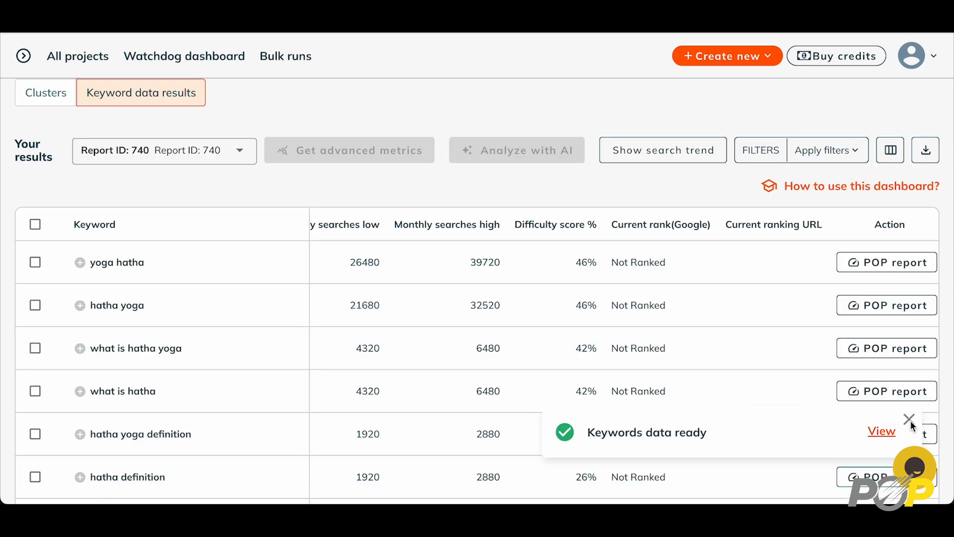
click(909, 420)
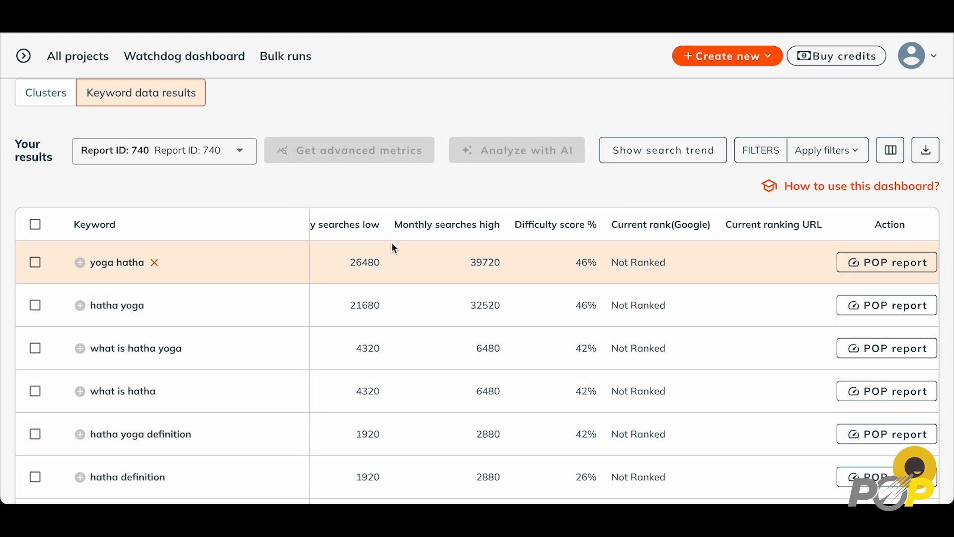
mouse_move(467, 233)
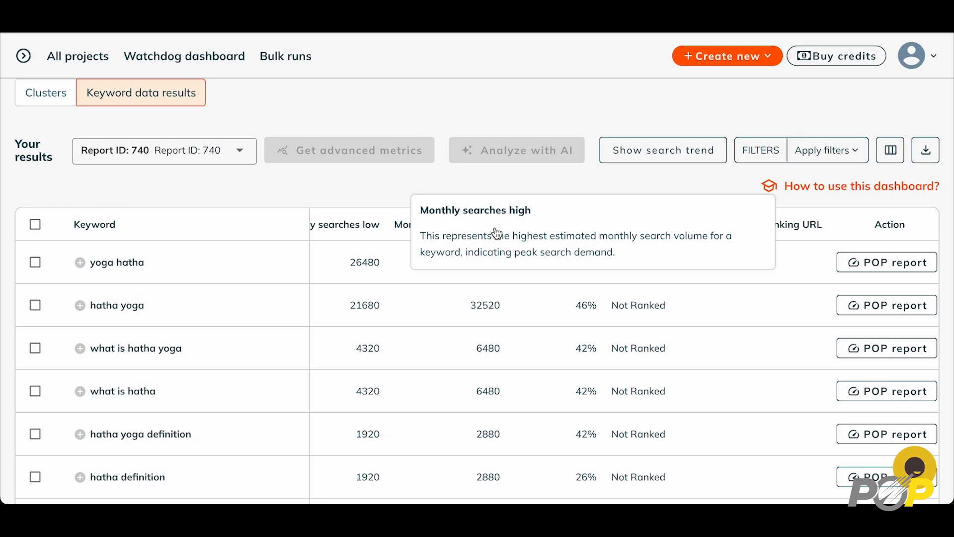
mouse_move(525, 233)
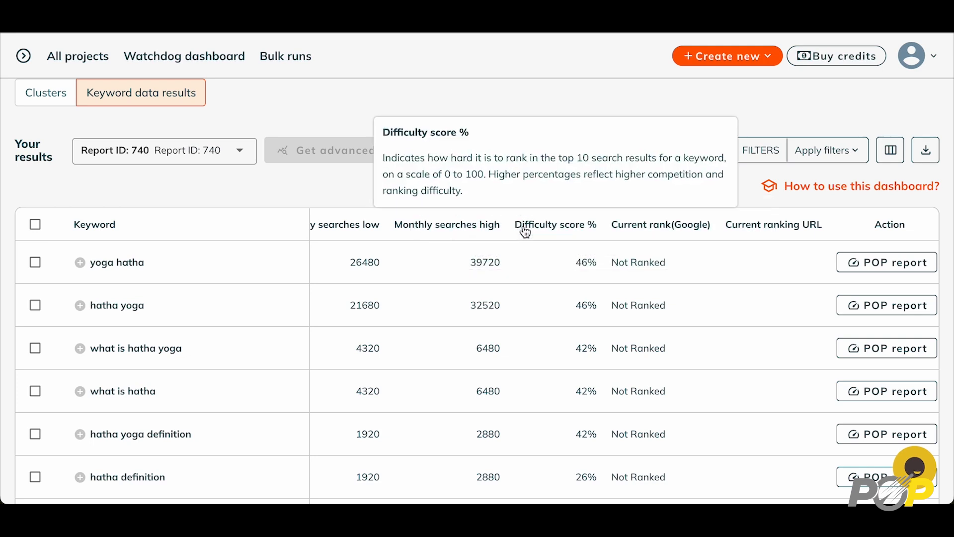
mouse_move(620, 236)
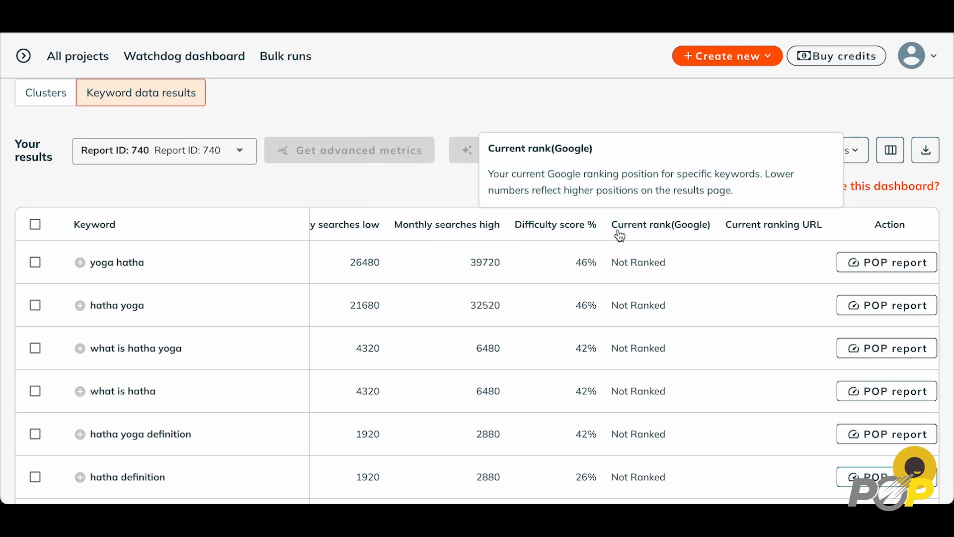
mouse_move(735, 233)
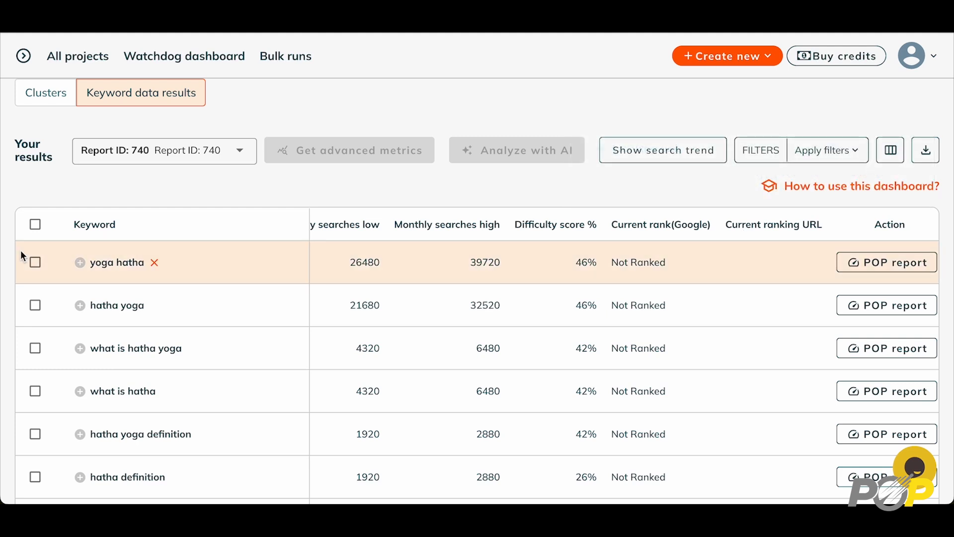
Select all 86 keywords and fetch their advanced metrics for 11 credits
click(35, 225)
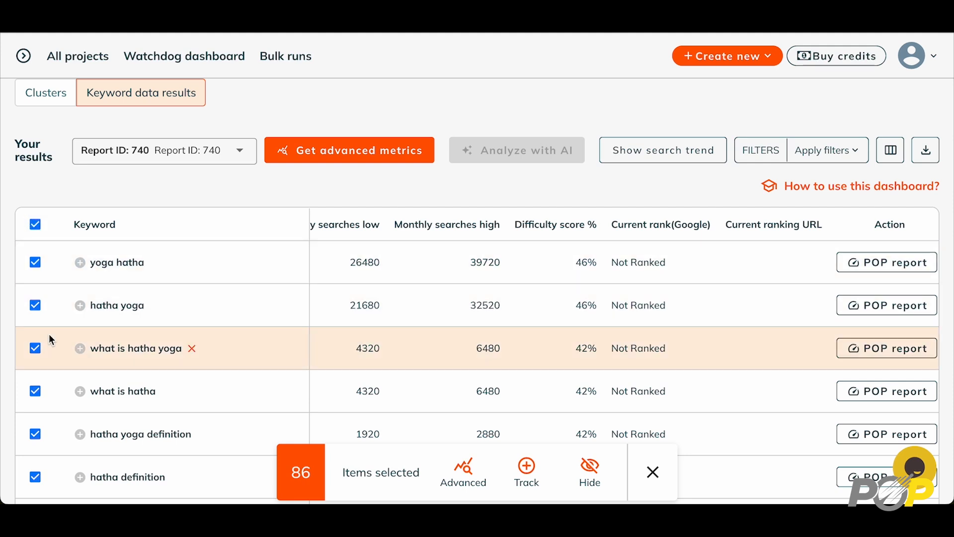
click(36, 348)
click(35, 393)
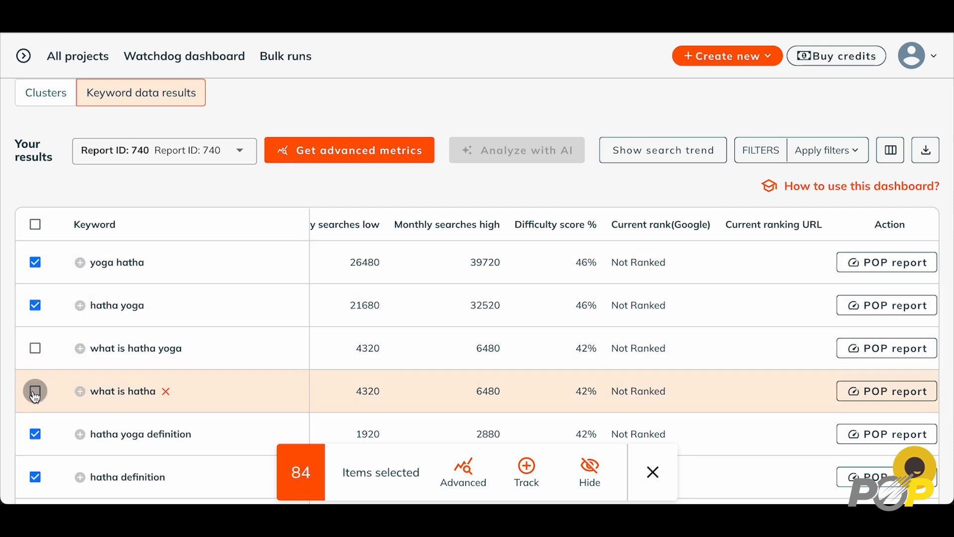
click(35, 392)
click(36, 348)
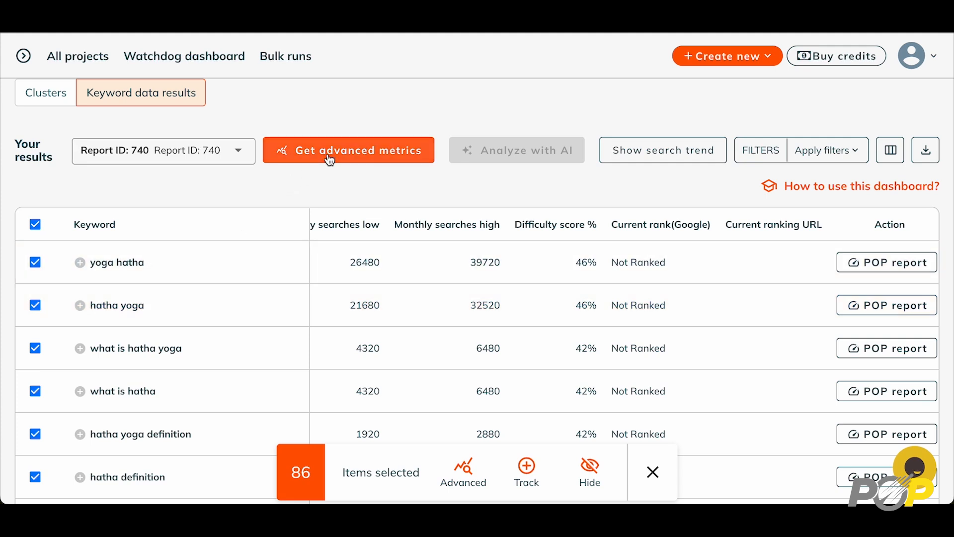
click(330, 159)
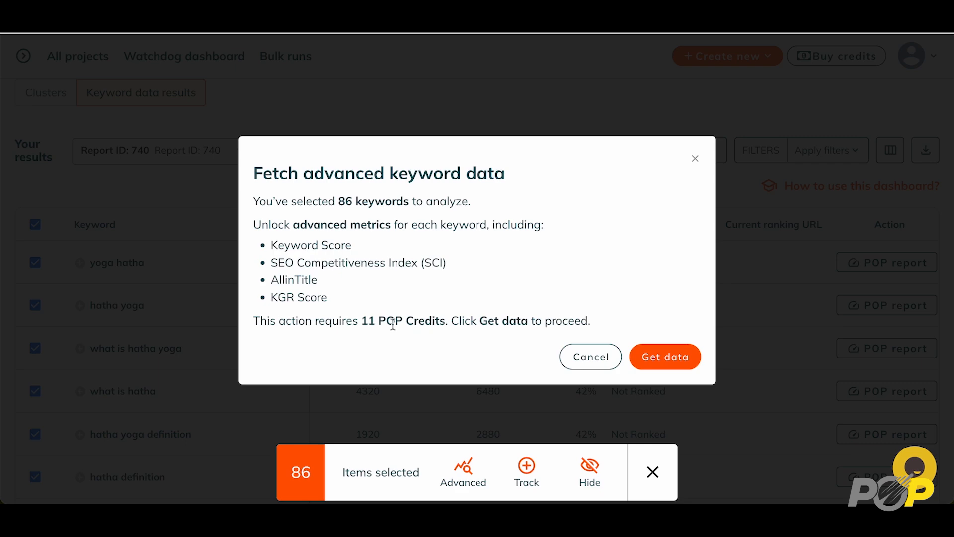
click(673, 358)
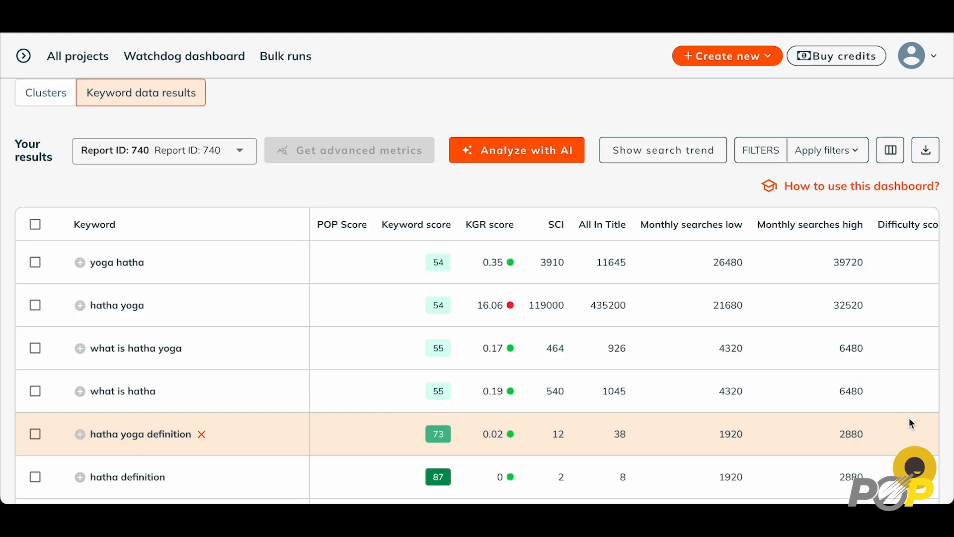
Review the Keyword score, KGR score, SCI and All In Title columns, then select every keyword
mouse_move(401, 228)
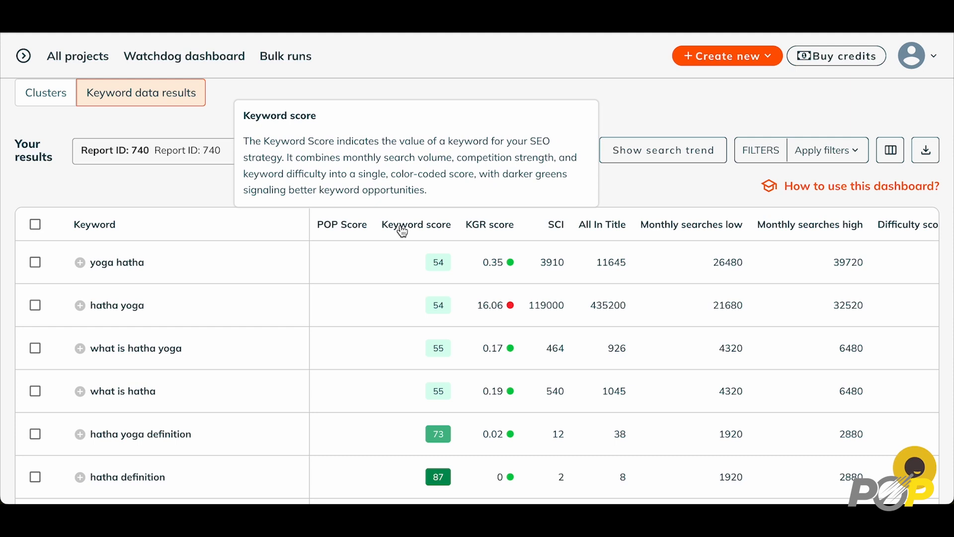
mouse_move(481, 229)
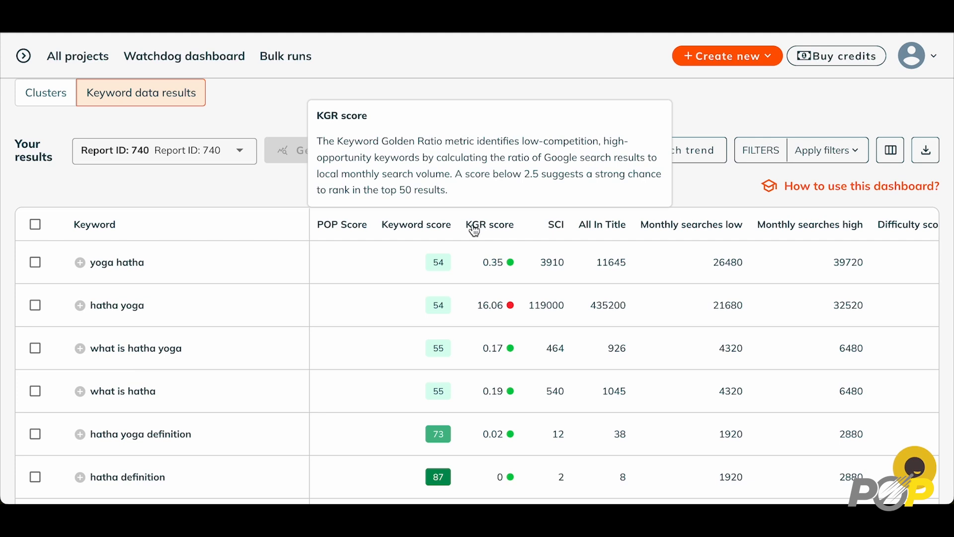
mouse_move(439, 231)
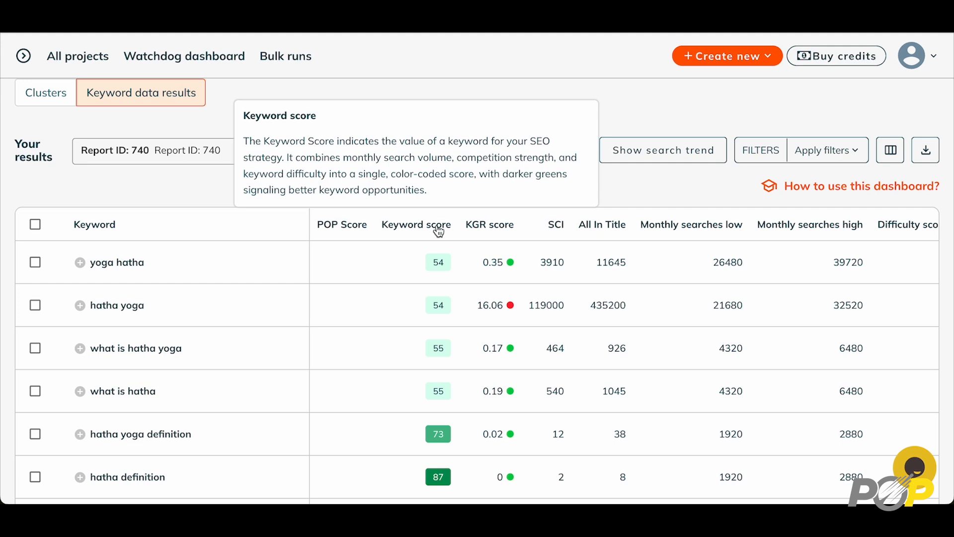
mouse_move(560, 230)
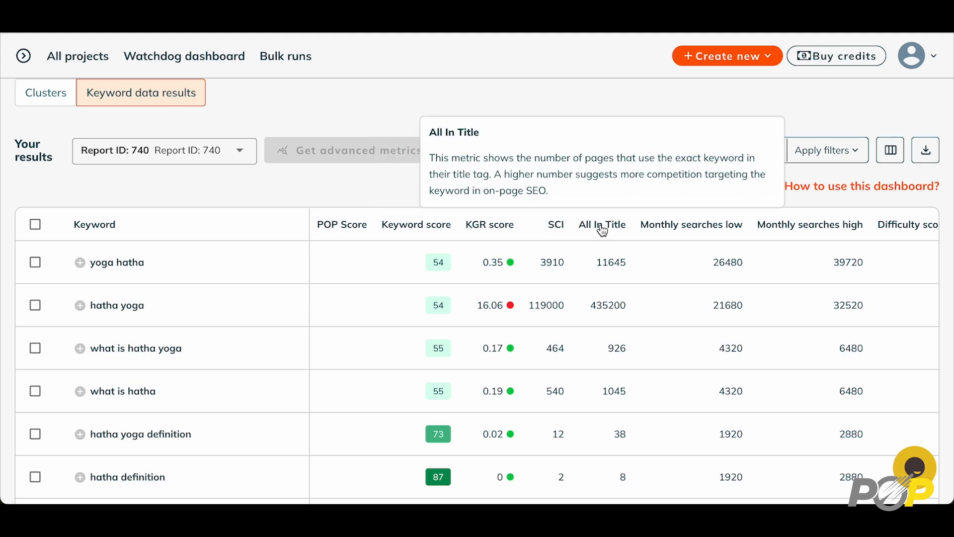
mouse_move(409, 225)
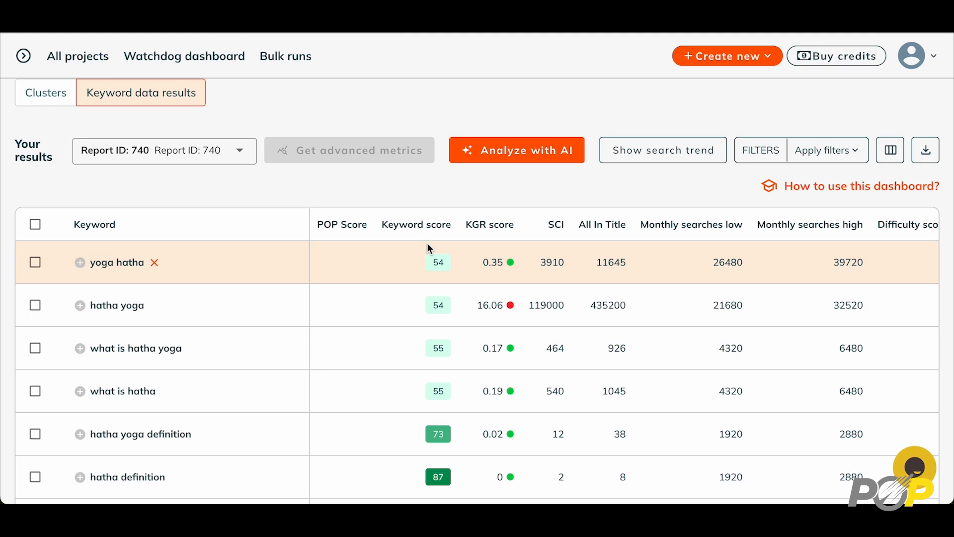
click(35, 224)
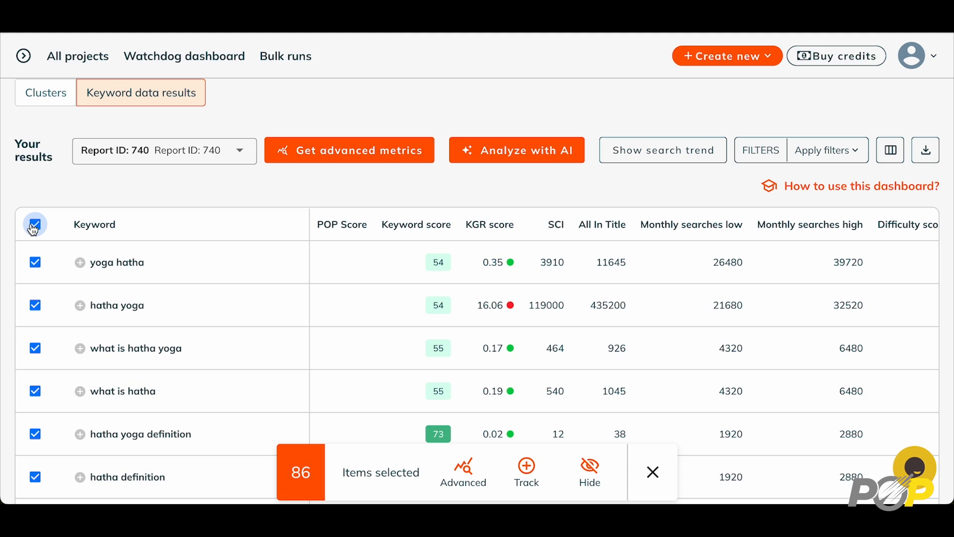
With all 86 keywords selected, start an AI analysis with the topic 'hatha yoga'
click(35, 264)
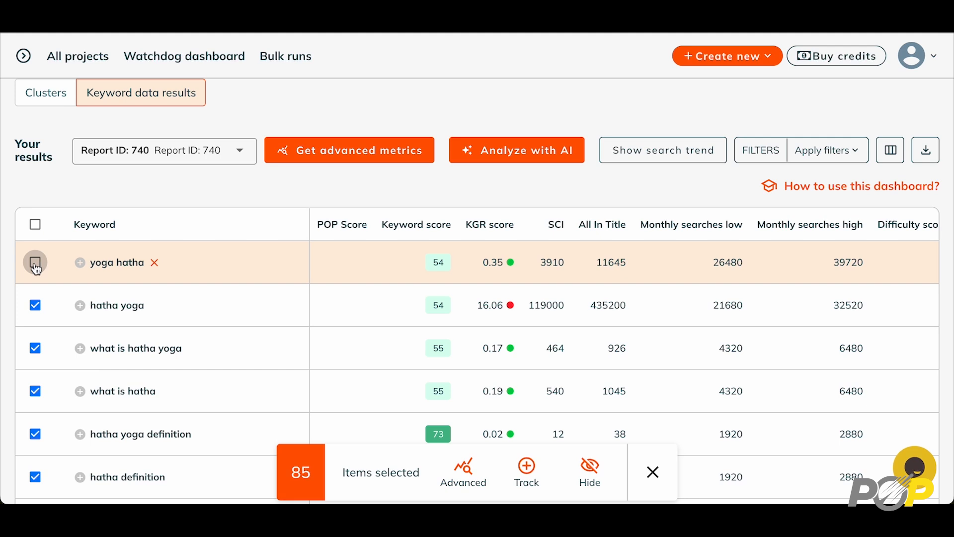
click(35, 265)
click(502, 157)
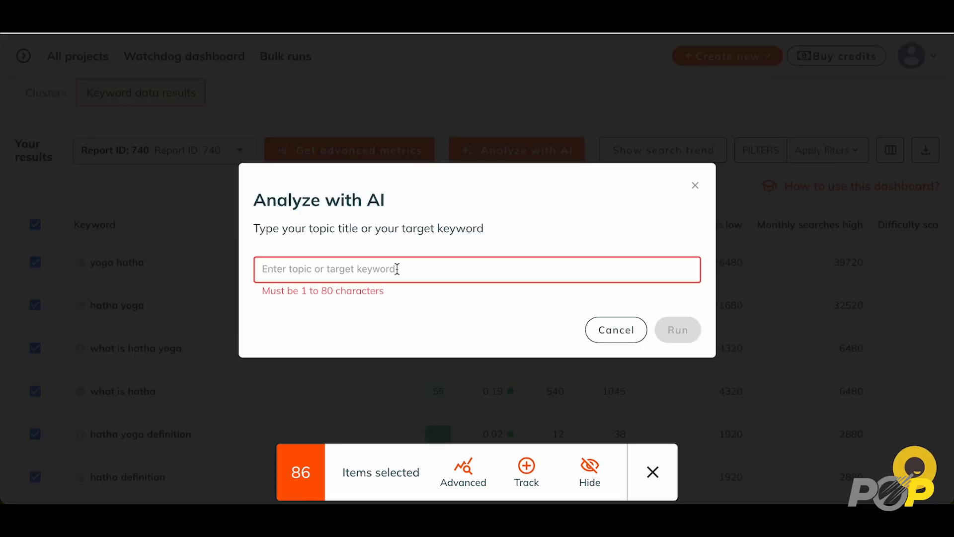
text(hatha yoga)
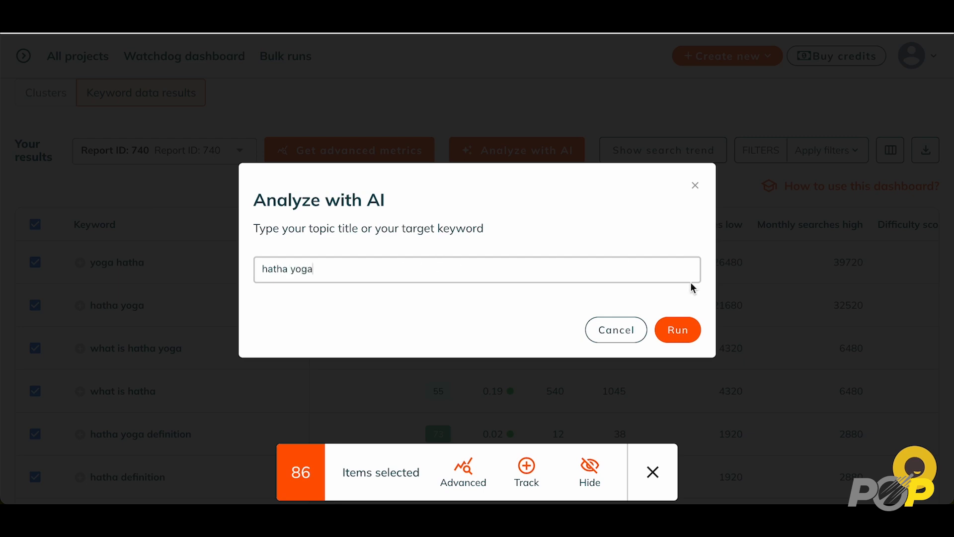
Run the hatha yoga AI analysis and review the T/S type labels down the keyword table
click(680, 330)
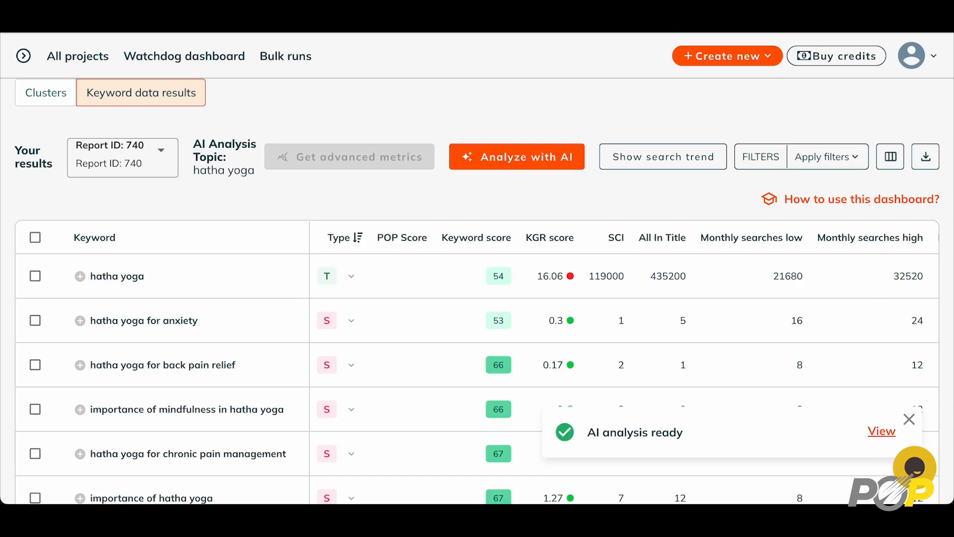
click(909, 420)
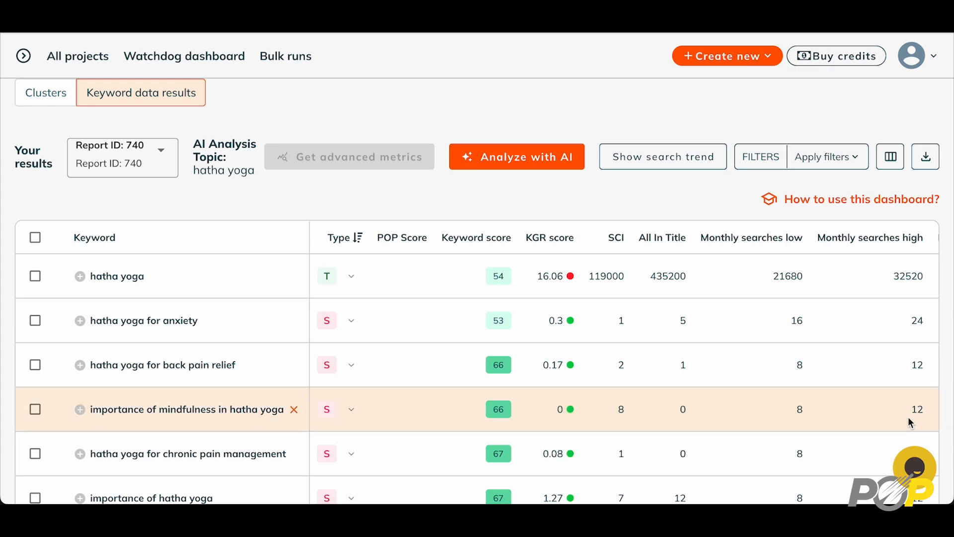
mouse_move(332, 325)
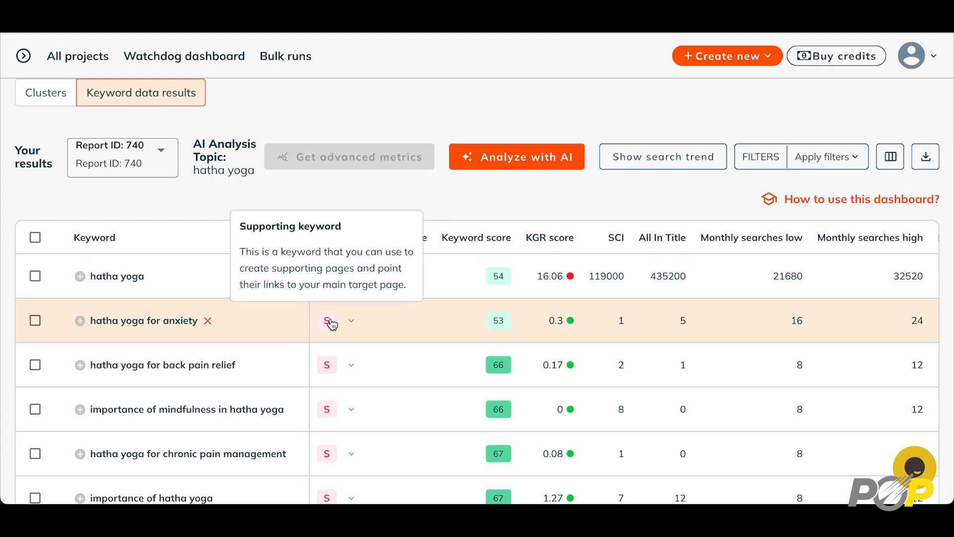
scroll(332, 325, down, 2)
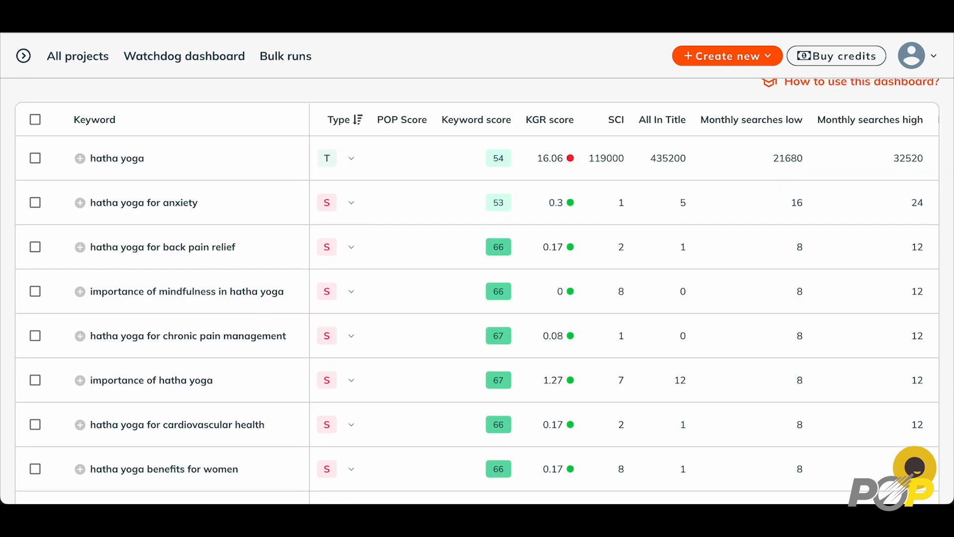
scroll(338, 310, down, 9)
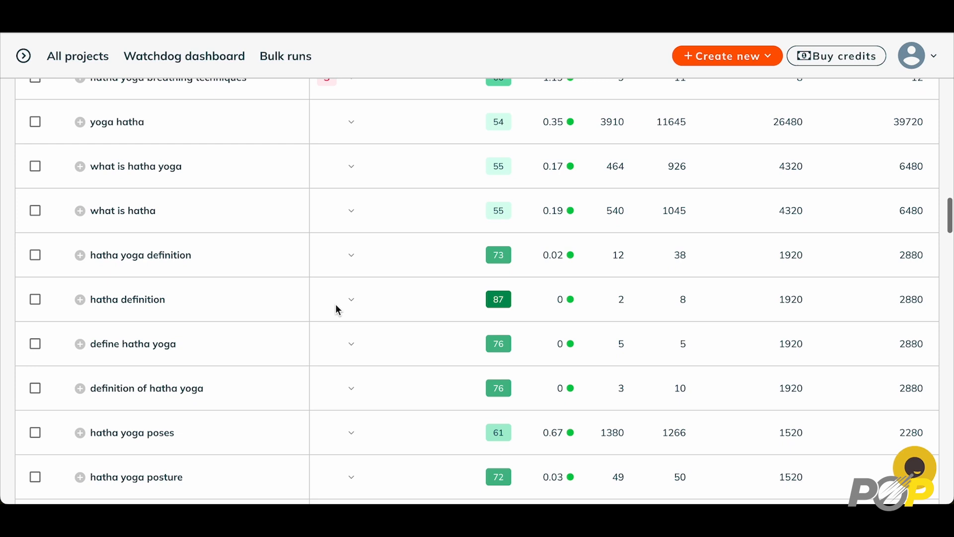
Mark 'what is hatha yoga' as the top-level keyword, then bring the Action column into view
click(352, 258)
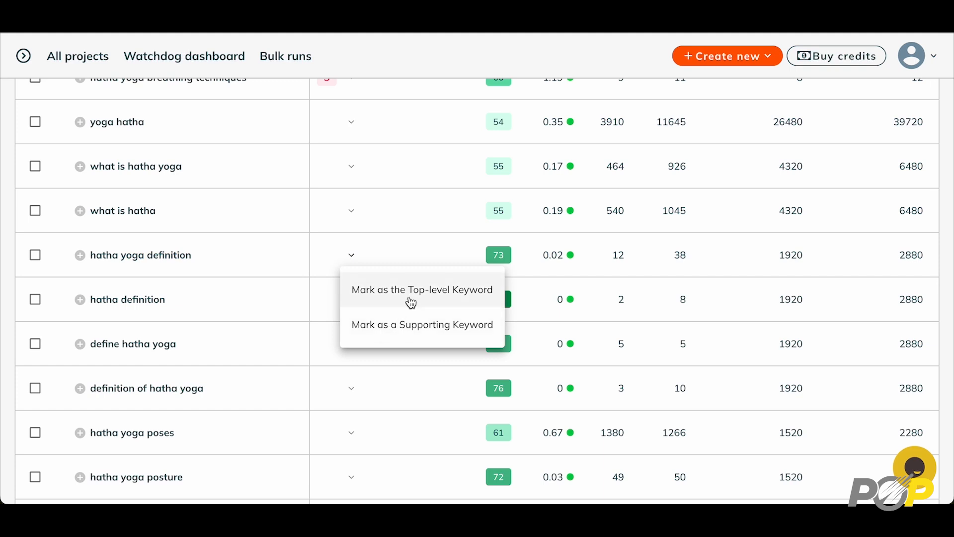
scroll(373, 188, up, 2)
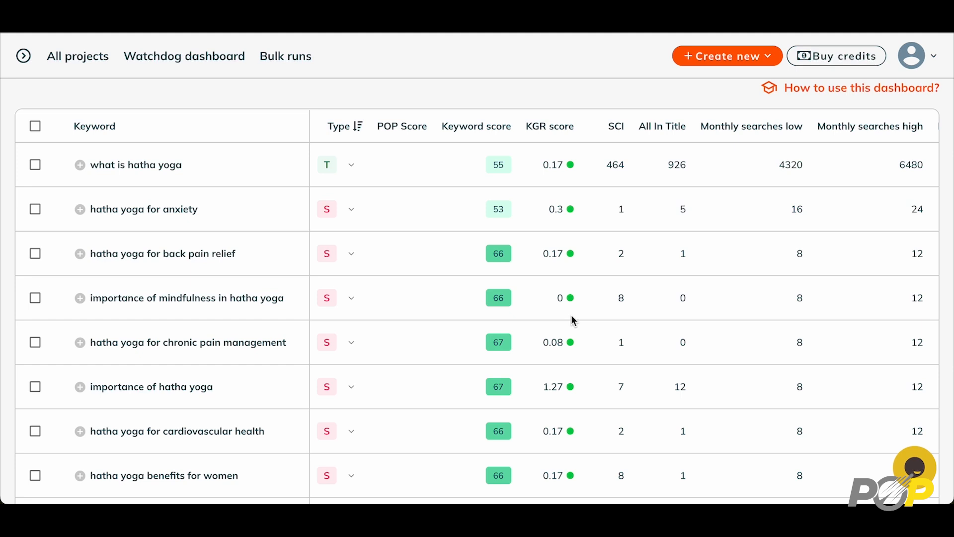
scroll(572, 317, right, 10)
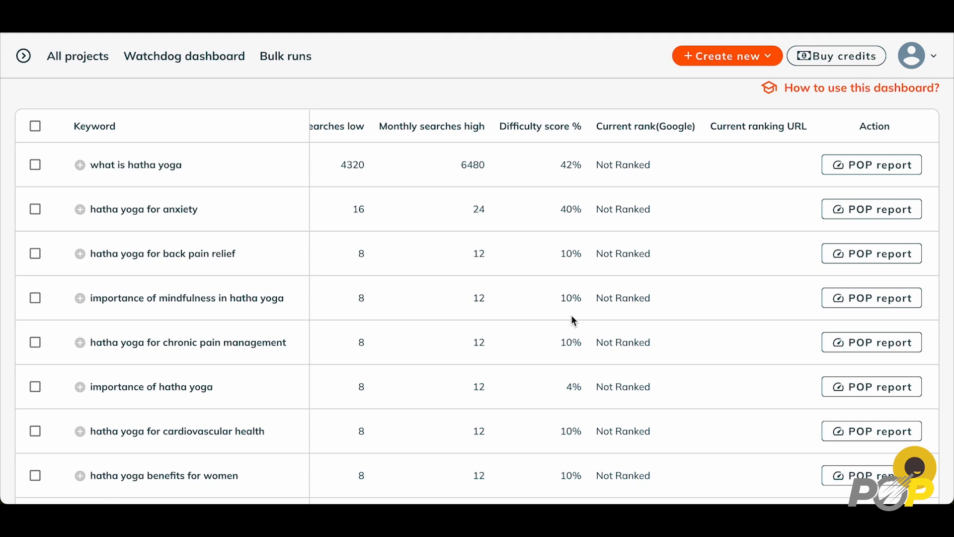
Start a POP report for the 'what is hatha yoga' keyword from its row
click(870, 167)
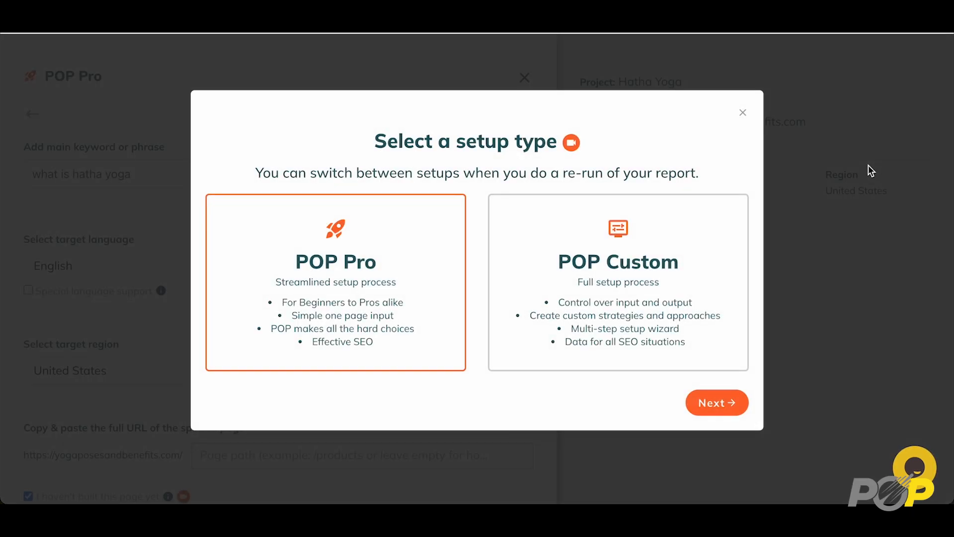